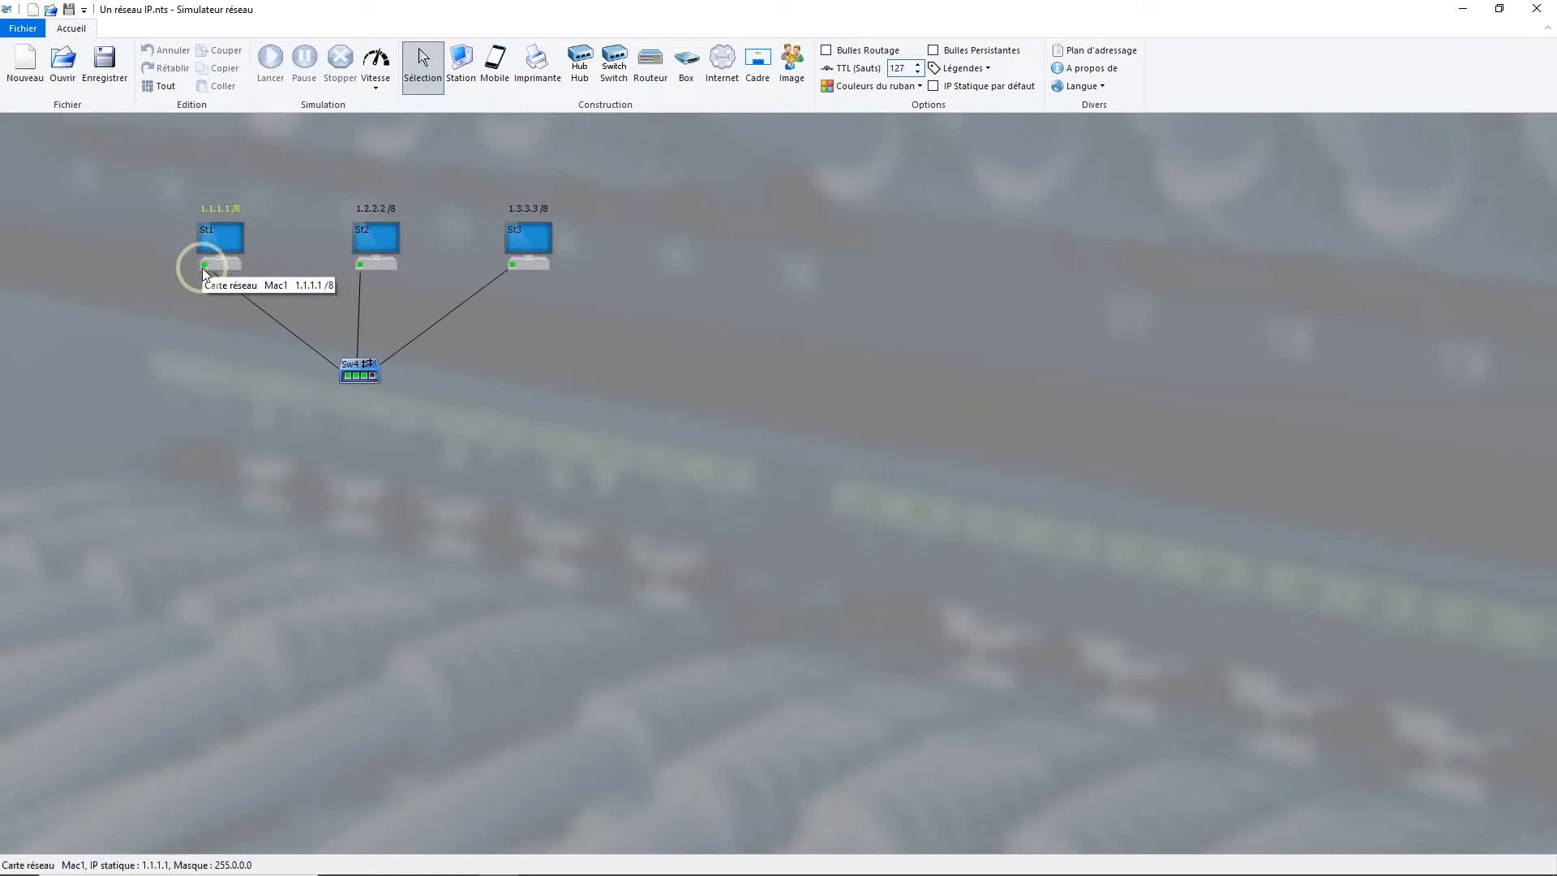
# Step: Send a unicast IP packet with content "Hello !" from station St1 to St3 at 1.3.3.3
pyautogui.click(213, 242)
pyautogui.rightClick(212, 240)
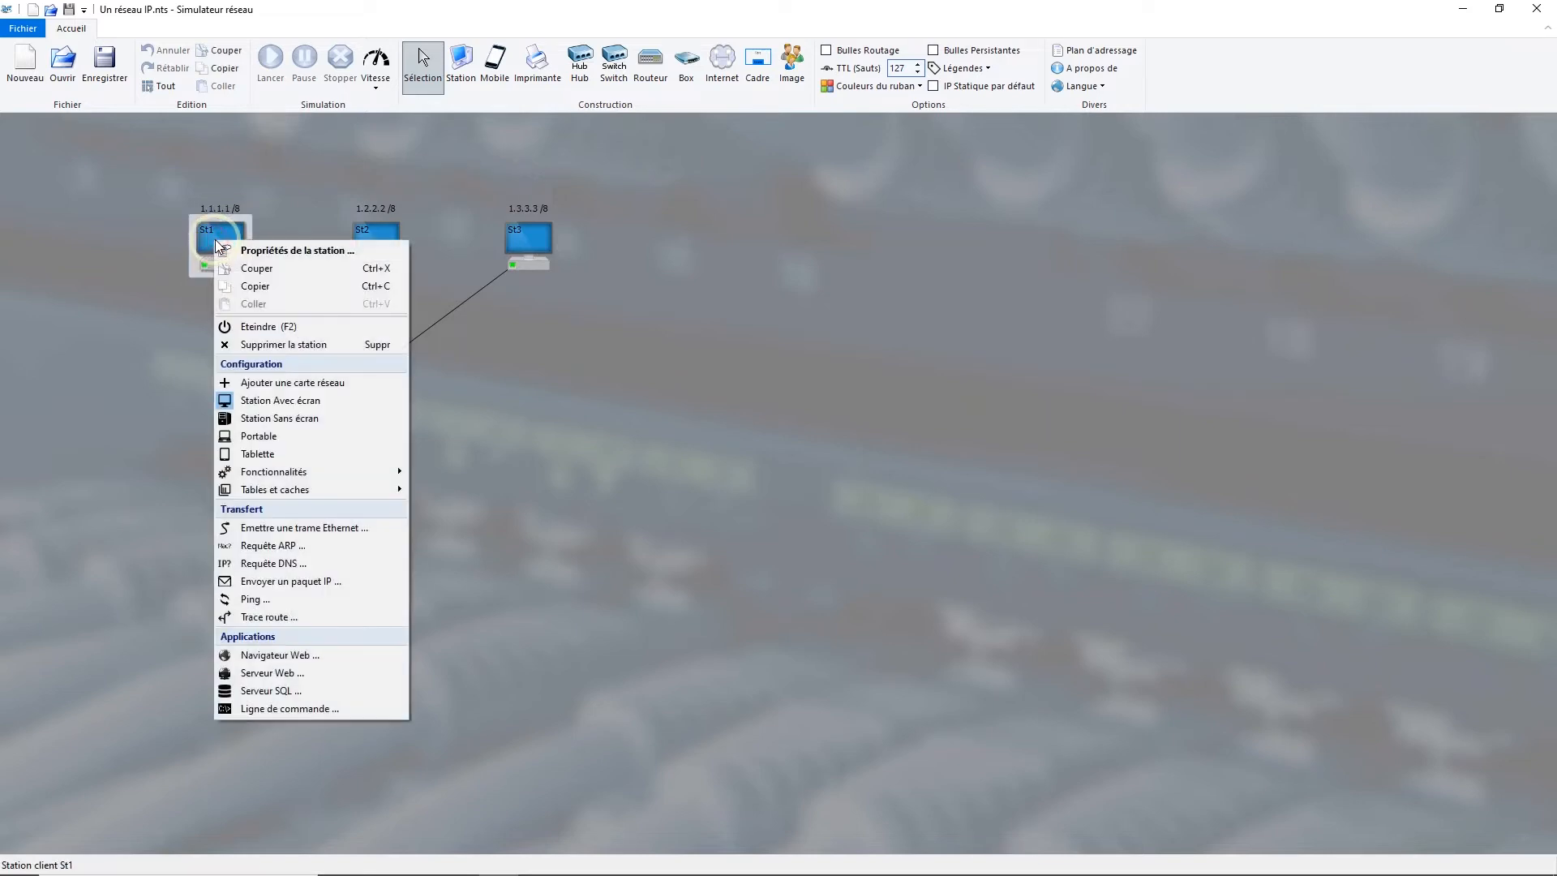
pyautogui.click(319, 581)
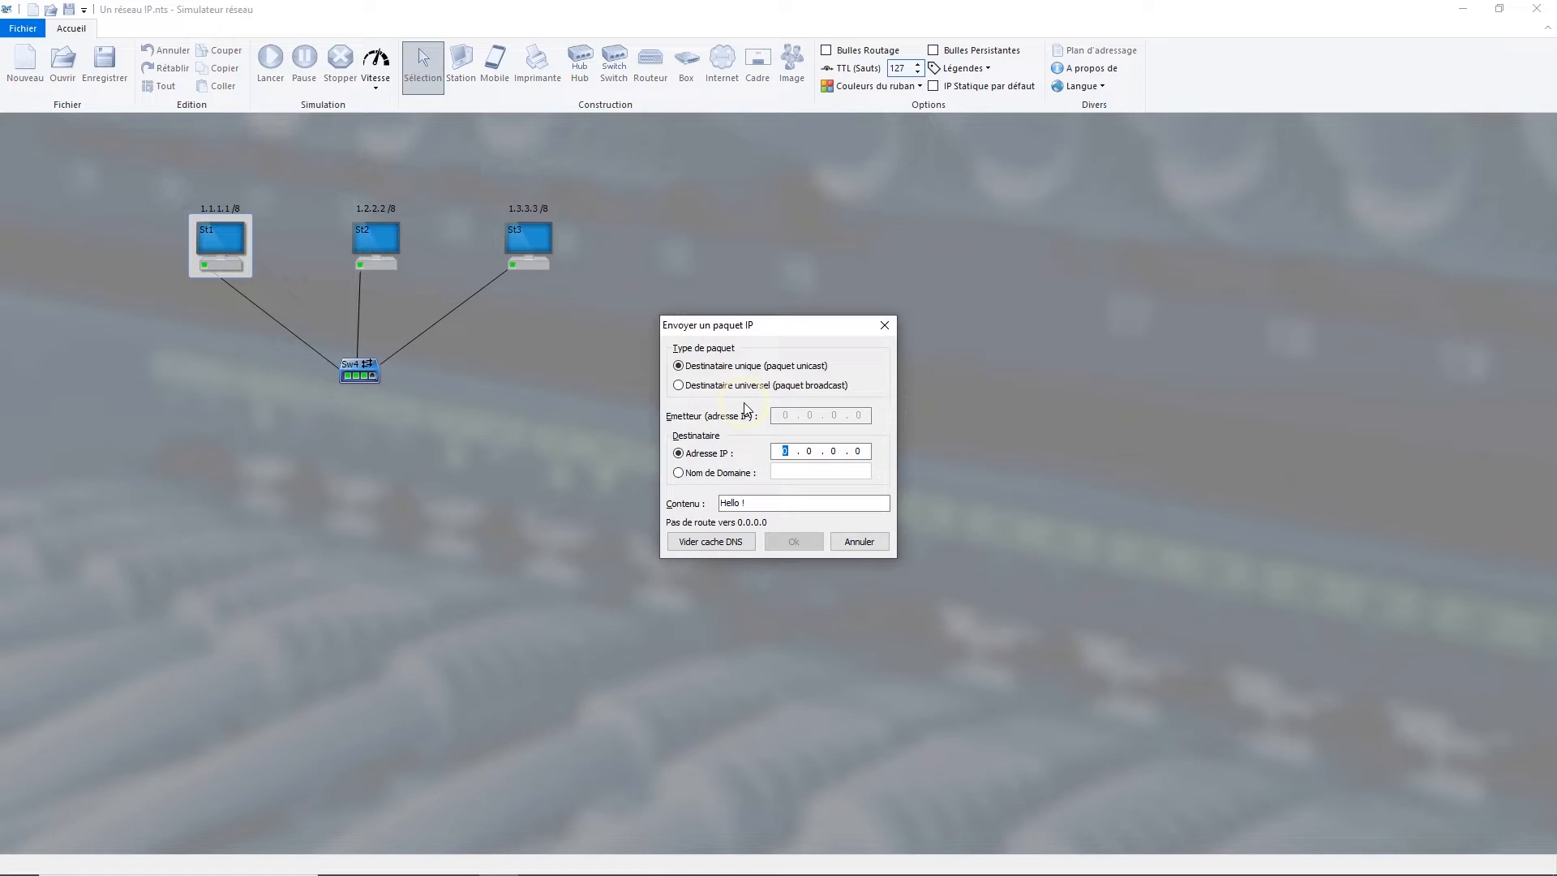
pyautogui.click(536, 243)
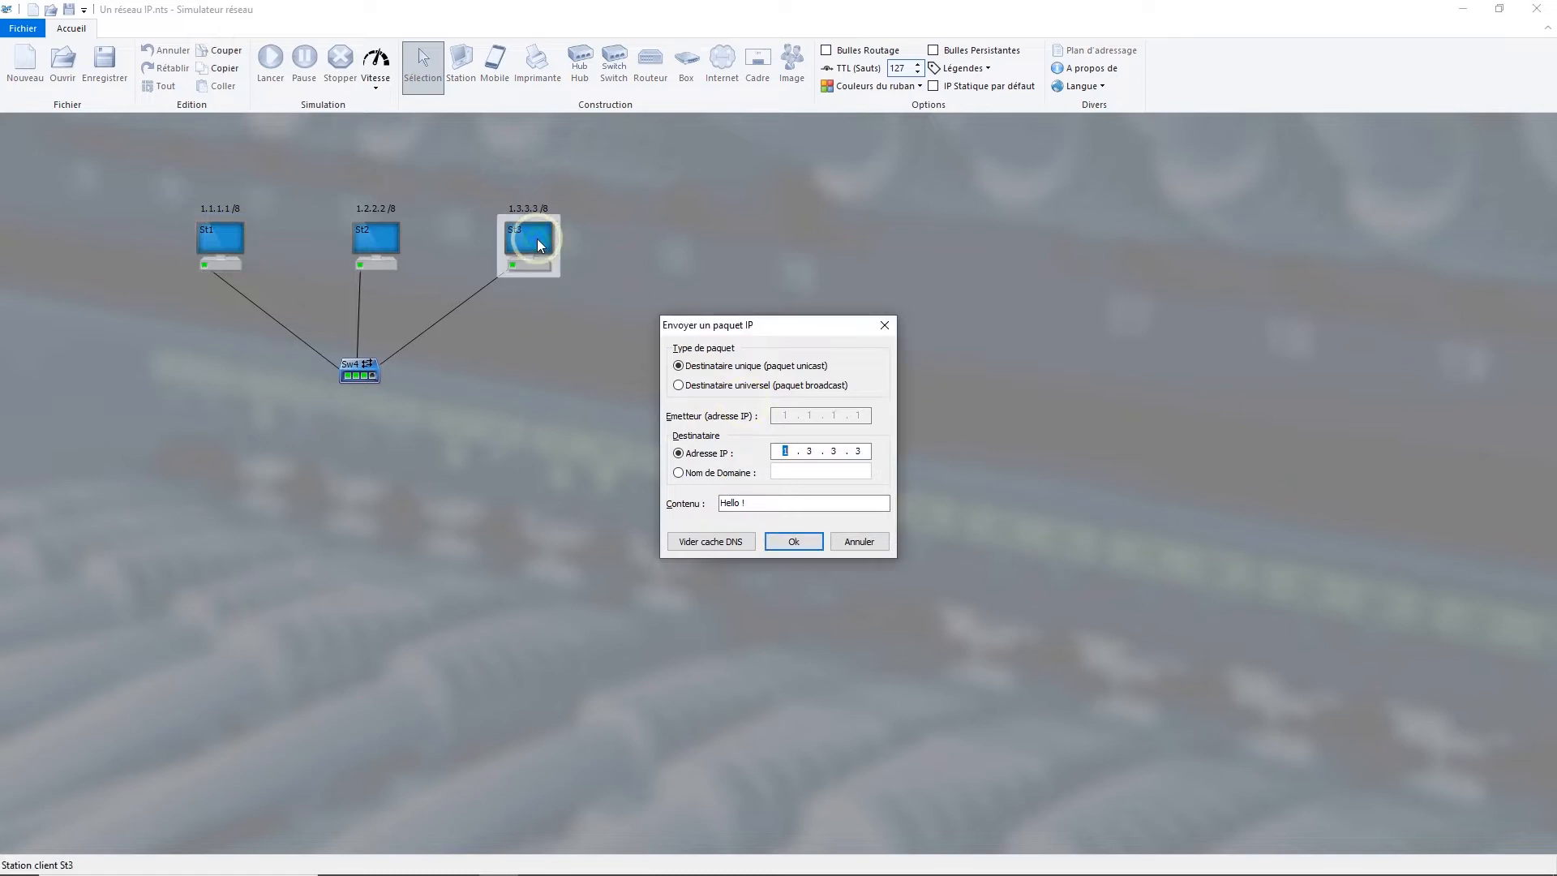
pyautogui.click(793, 543)
pyautogui.click(792, 543)
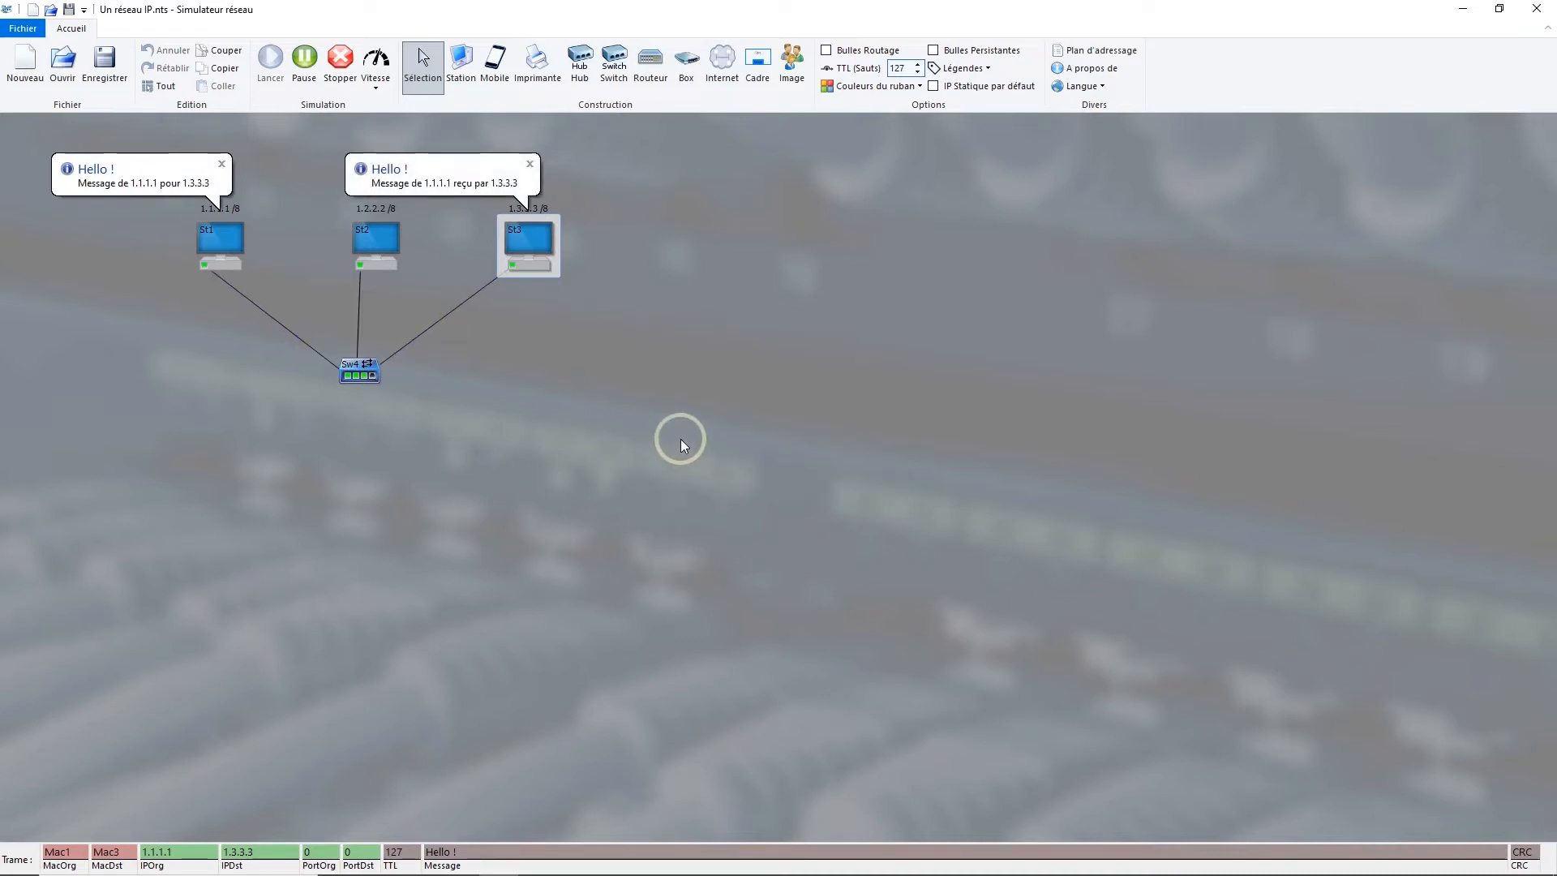
# Step: Replay the packet simulation from St1 to St3, resuming it after a pause while examining the frame fields
pyautogui.click(270, 58)
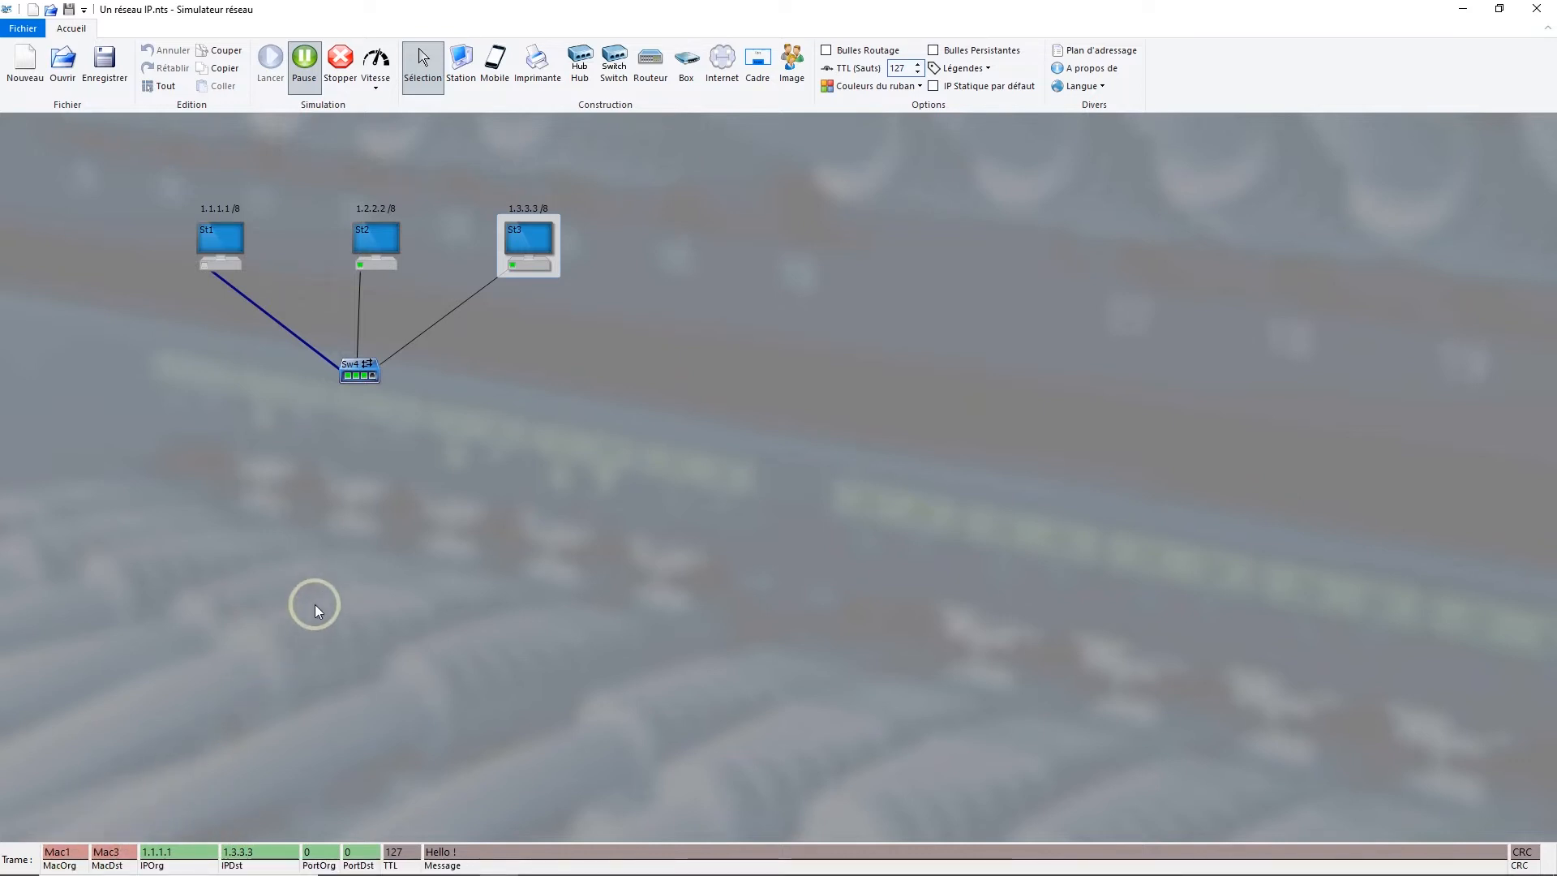
pyautogui.click(305, 81)
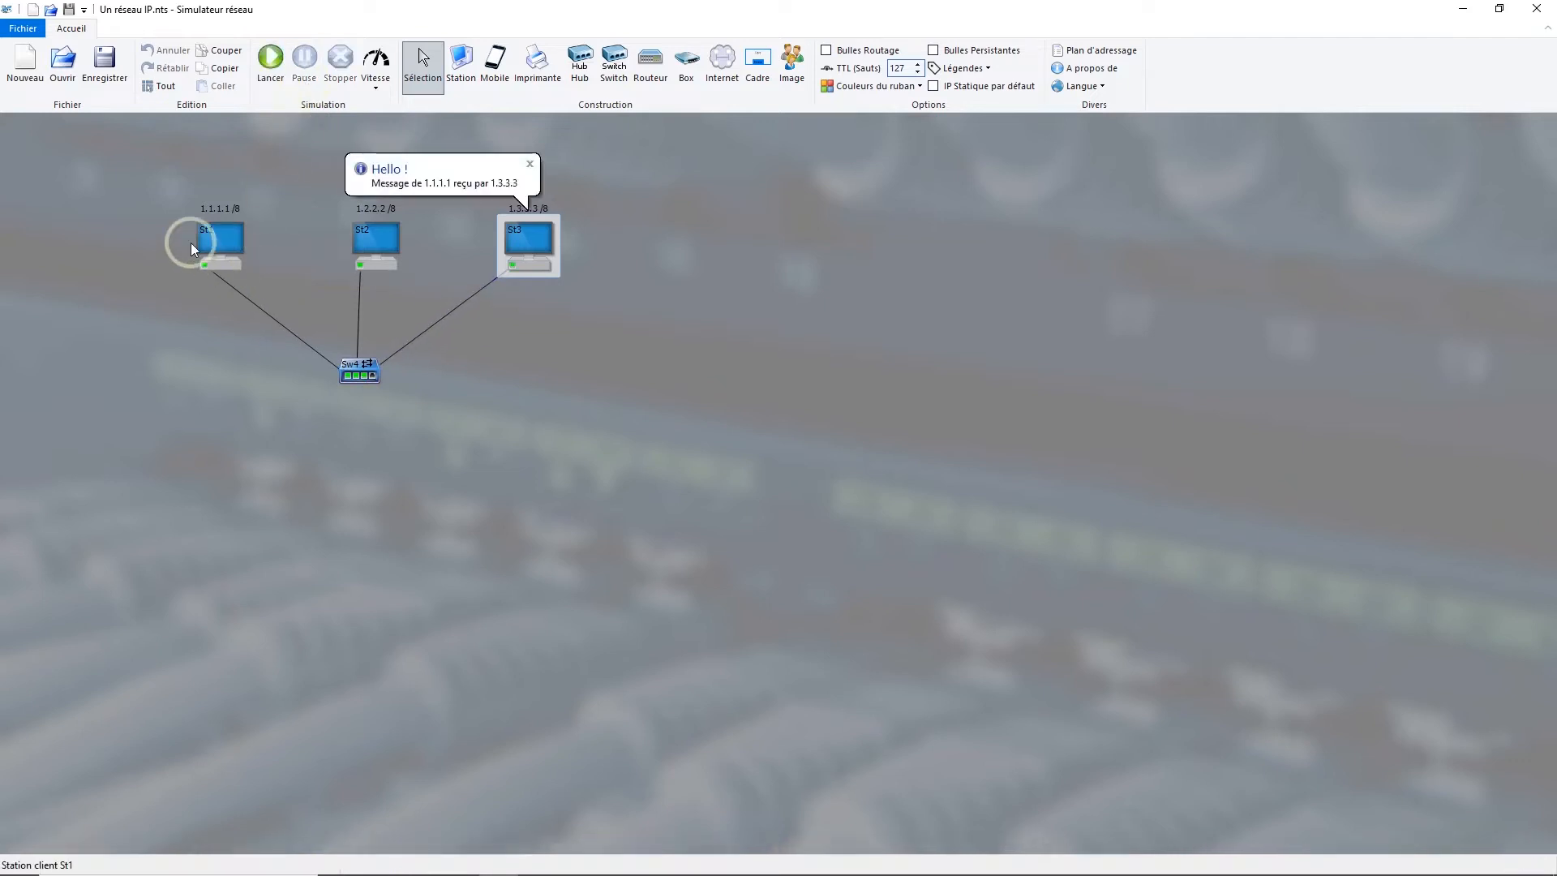
# Step: Examine the Mac/IP table of station St1, checking the entries for 1.3.3.3 and 1.1.1.1, and close it
pyautogui.rightClick(218, 233)
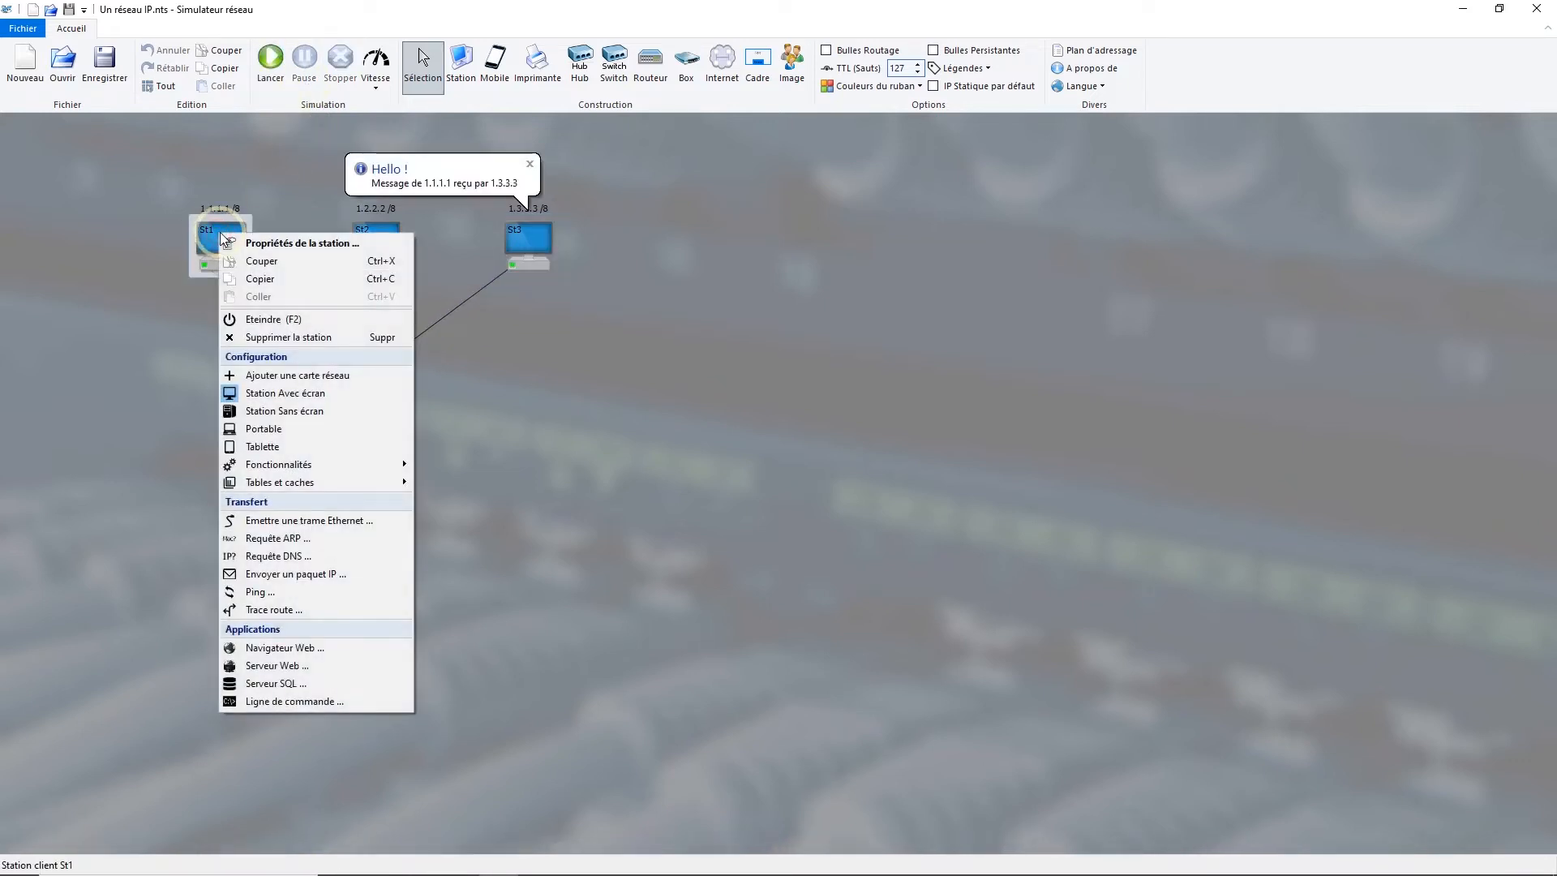
pyautogui.moveTo(314, 484)
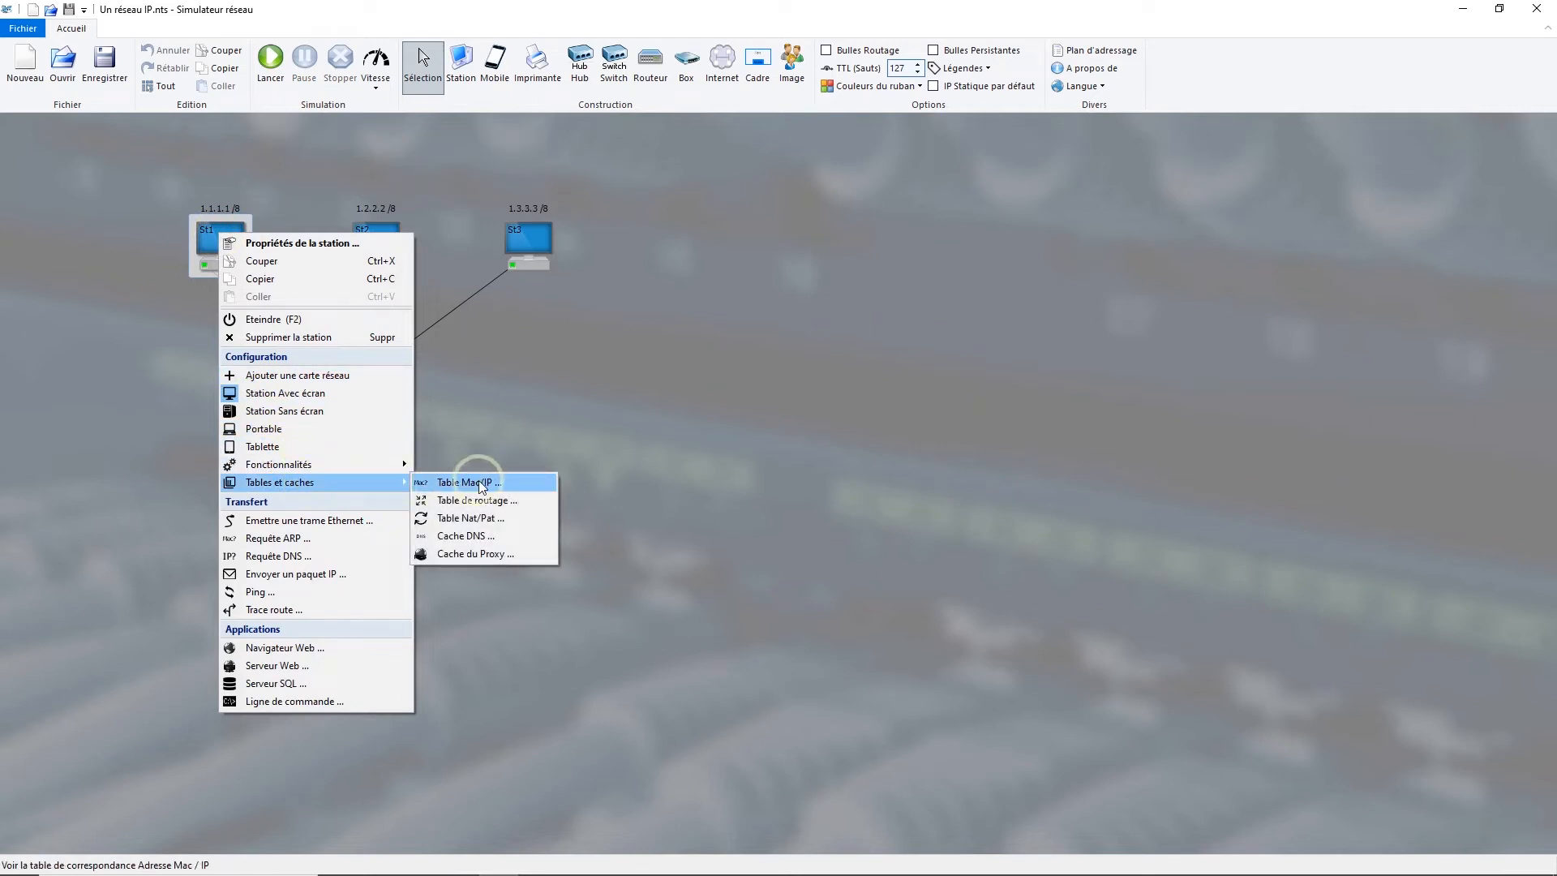
pyautogui.click(482, 483)
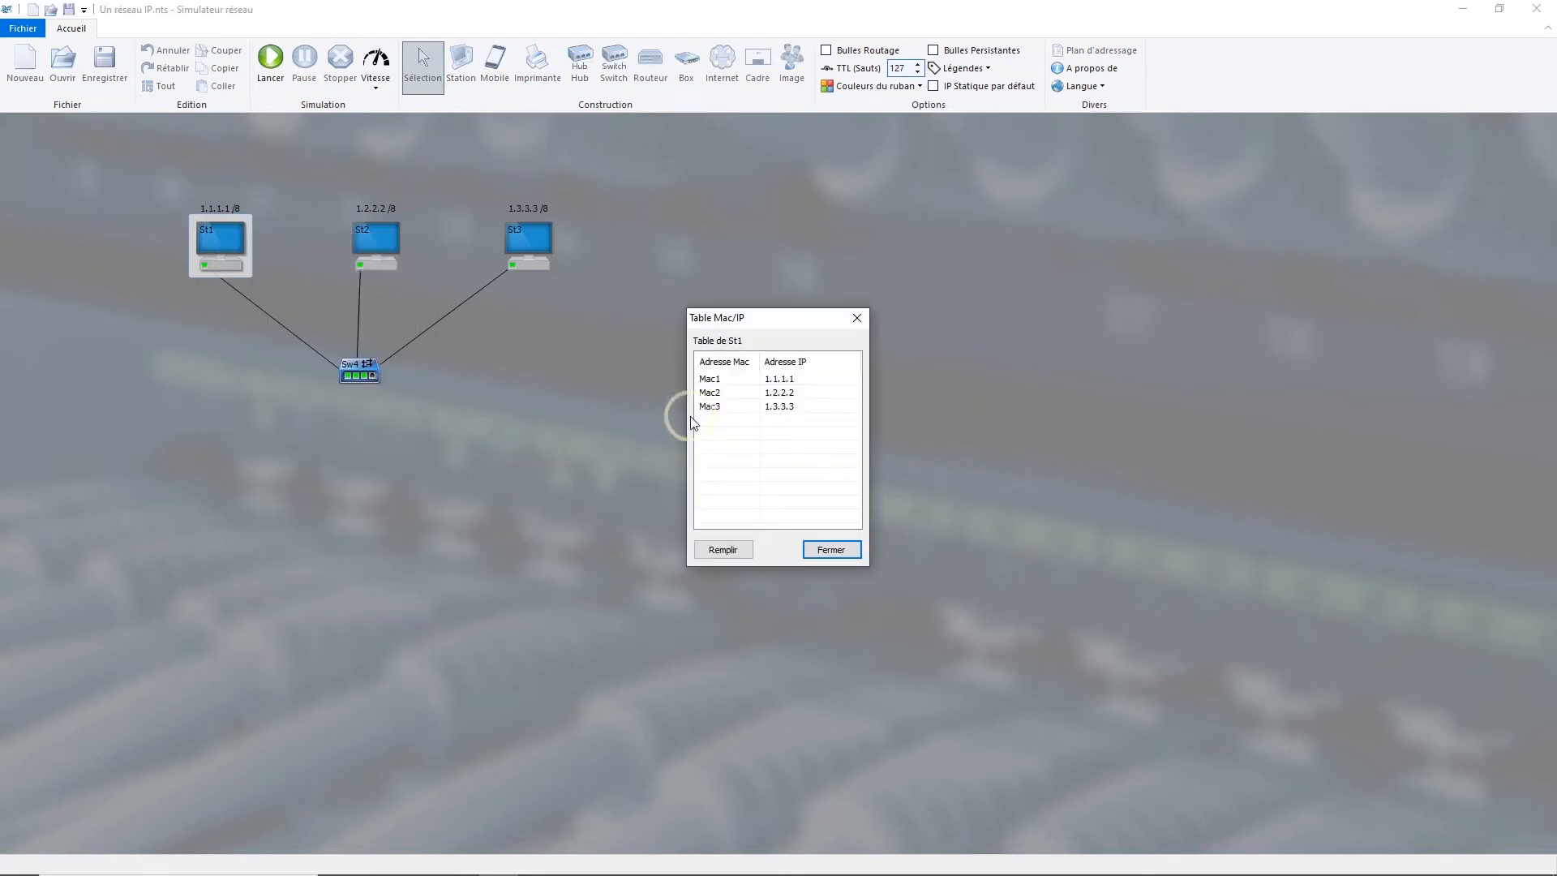
pyautogui.click(220, 235)
pyautogui.click(529, 256)
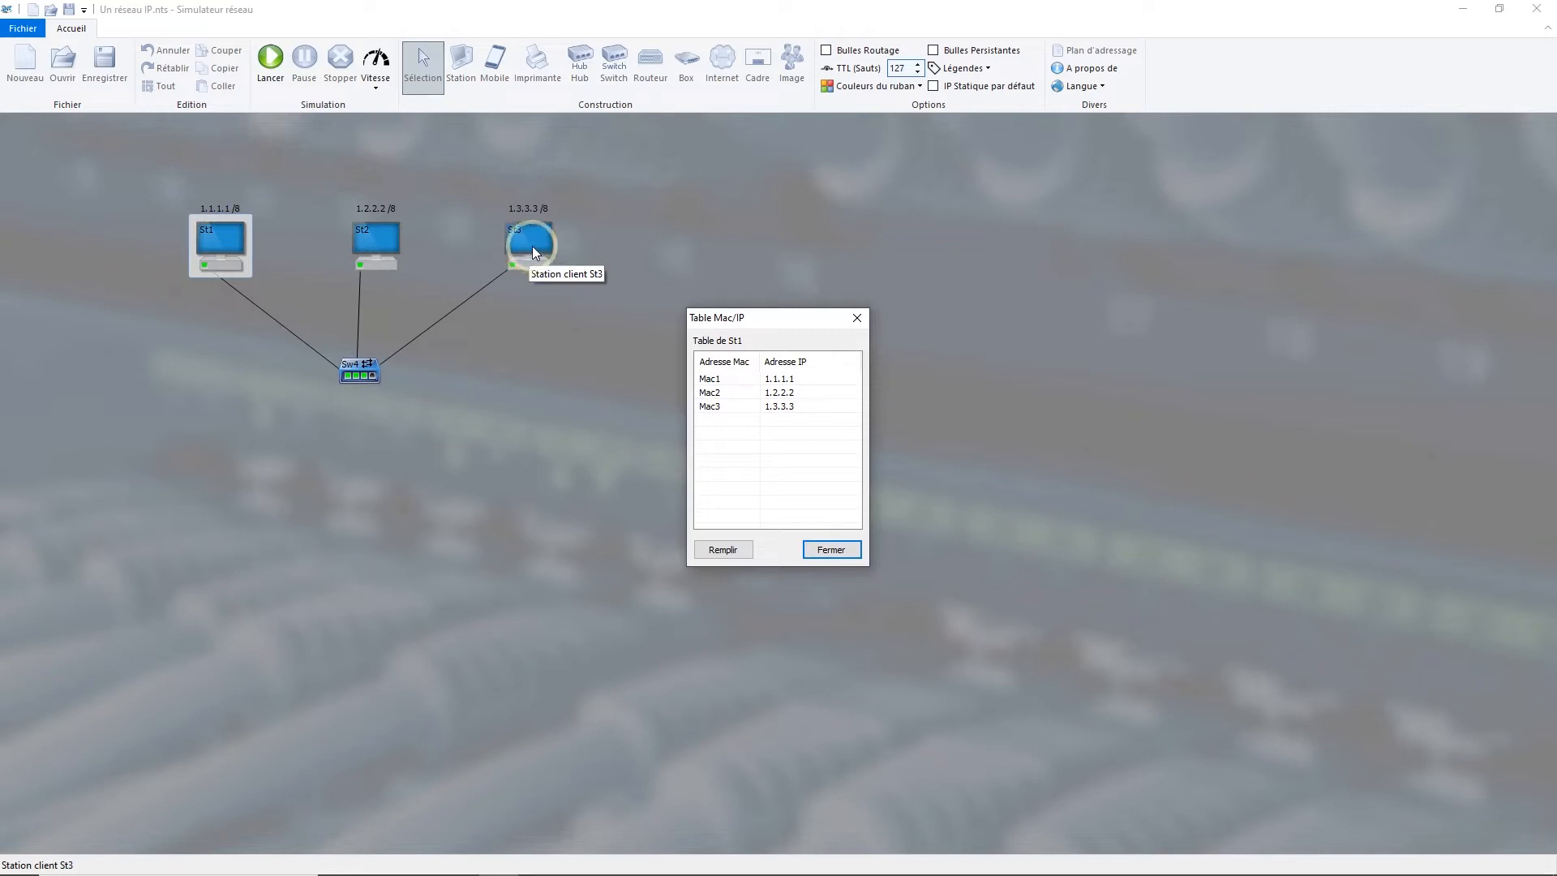
pyautogui.click(793, 408)
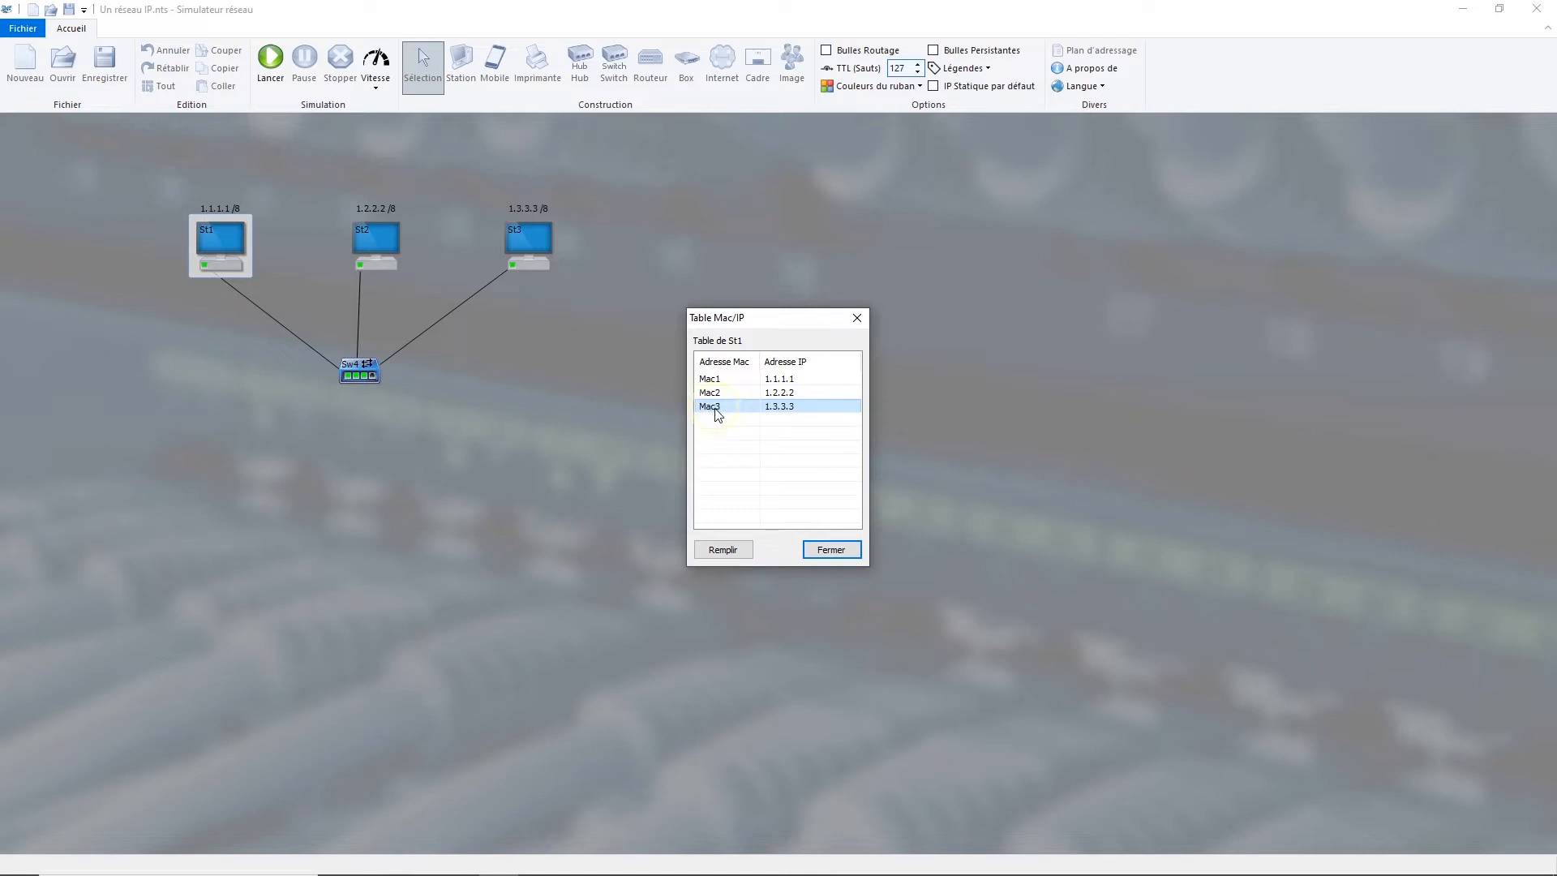
pyautogui.click(772, 379)
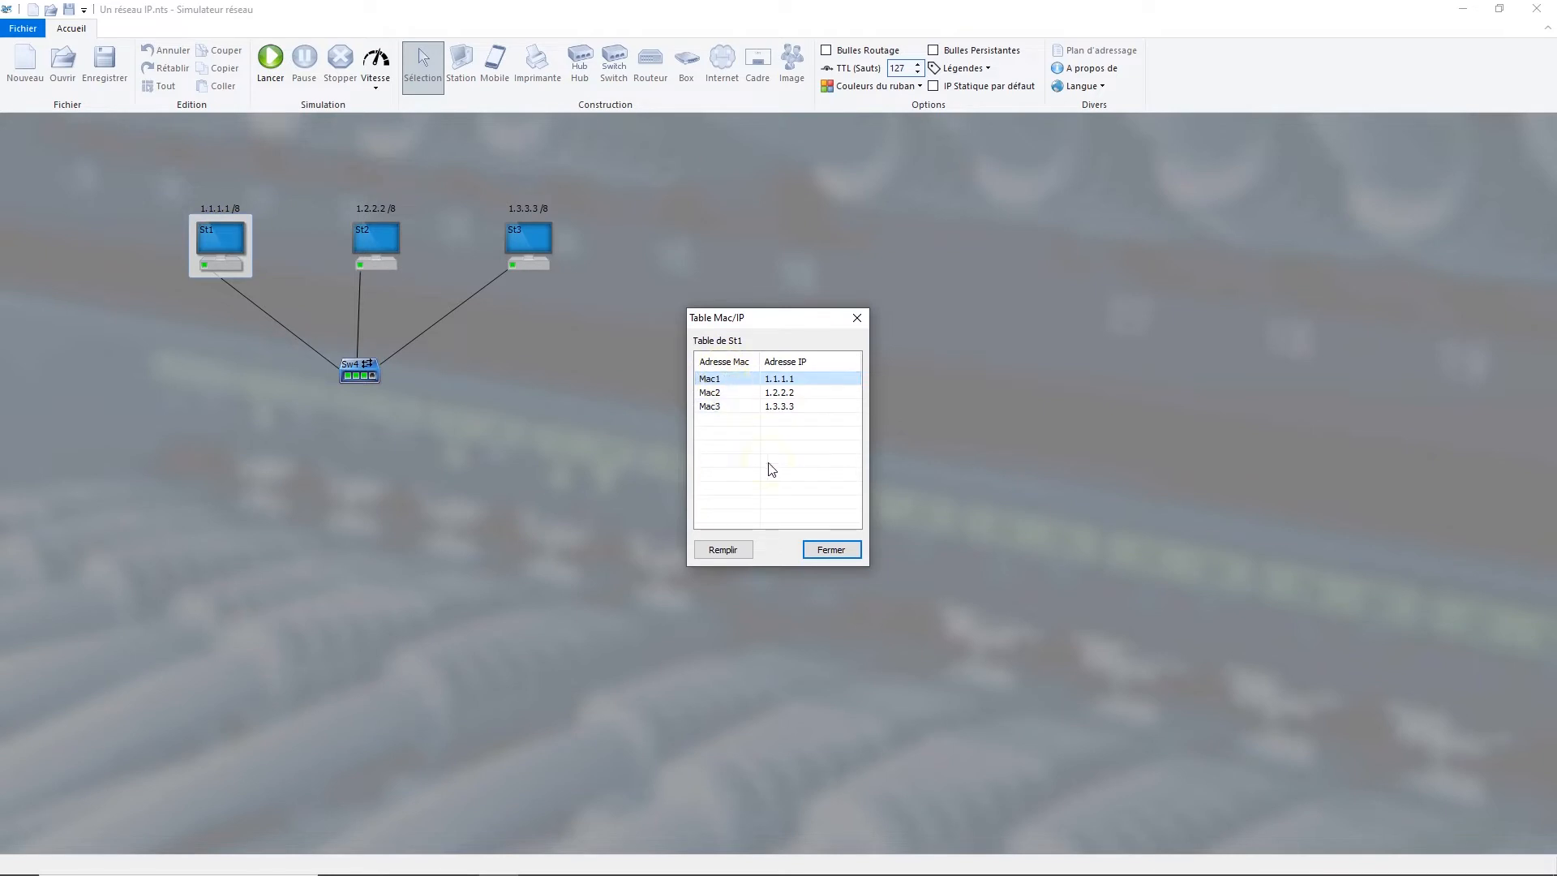
pyautogui.click(830, 552)
pyautogui.click(829, 553)
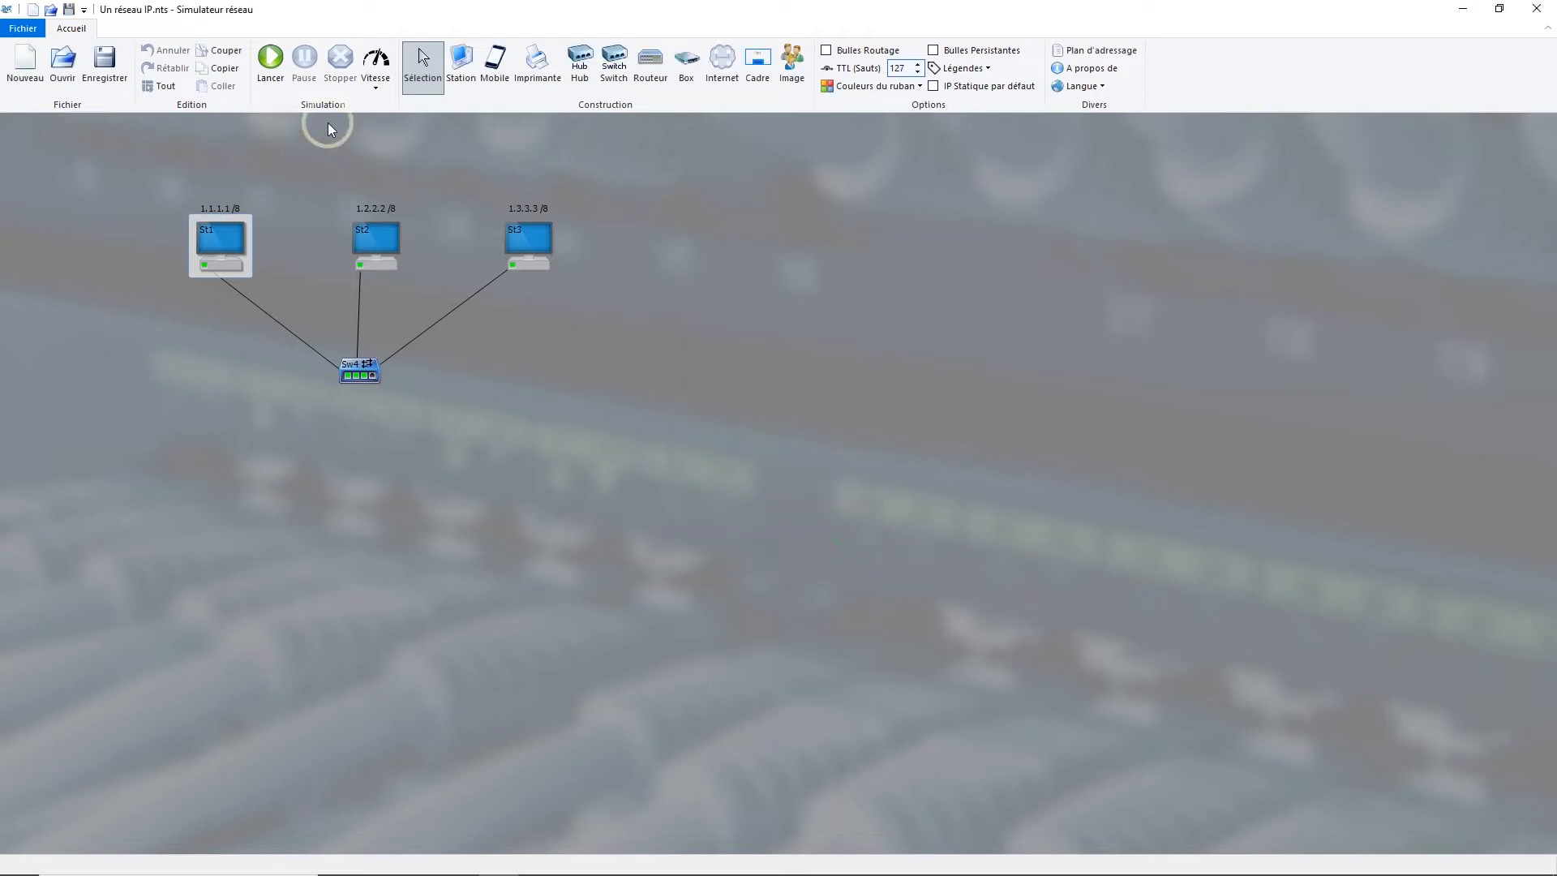
# Step: Replay the IP packet transmission from St1 to St3
pyautogui.click(273, 65)
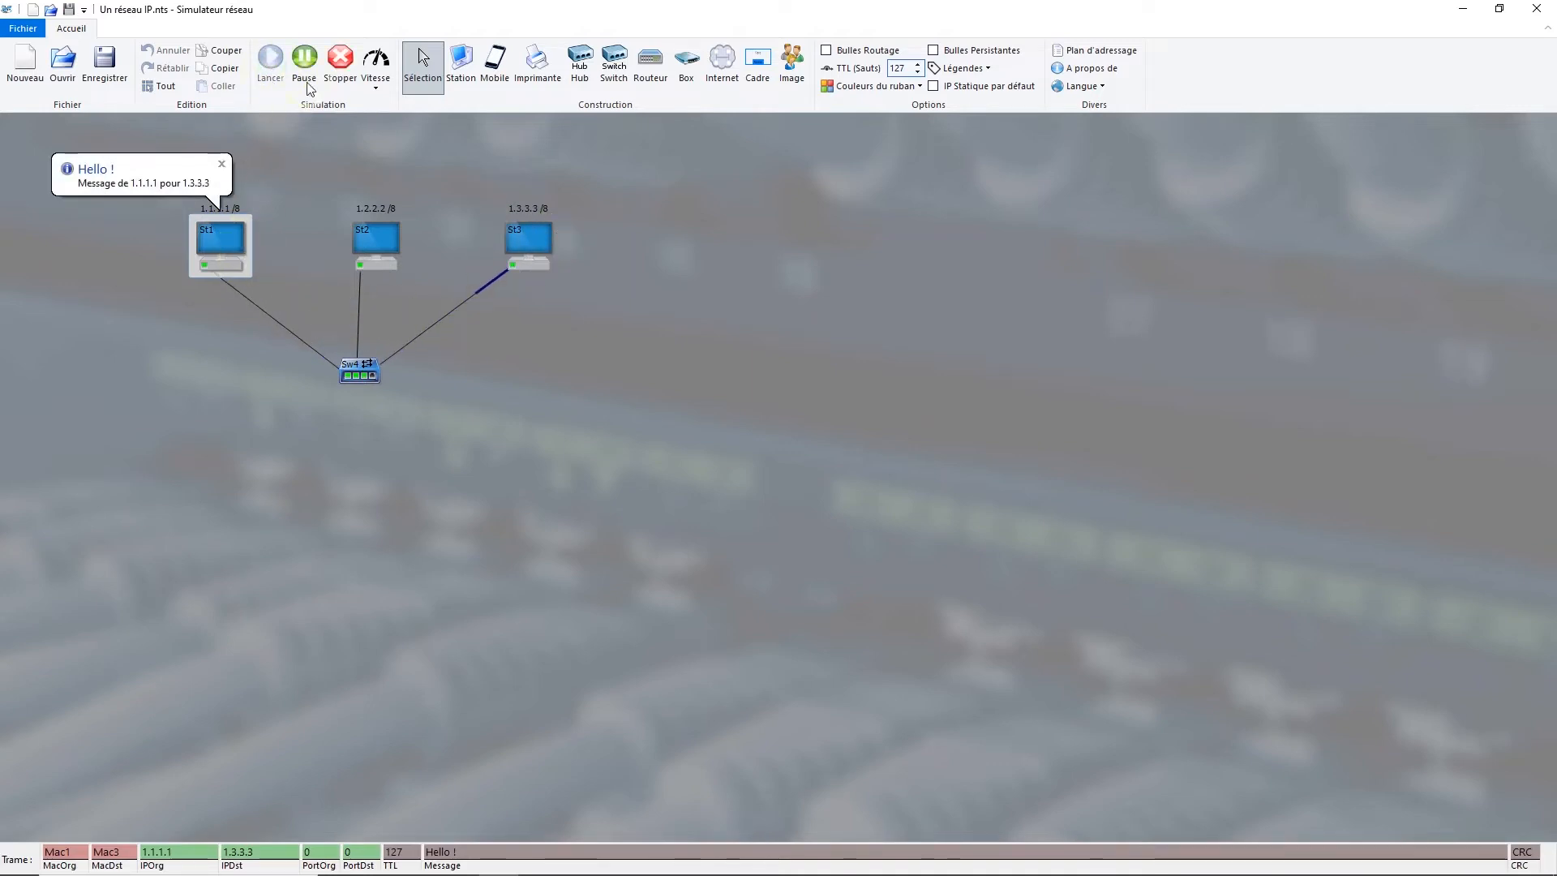
pyautogui.click(554, 270)
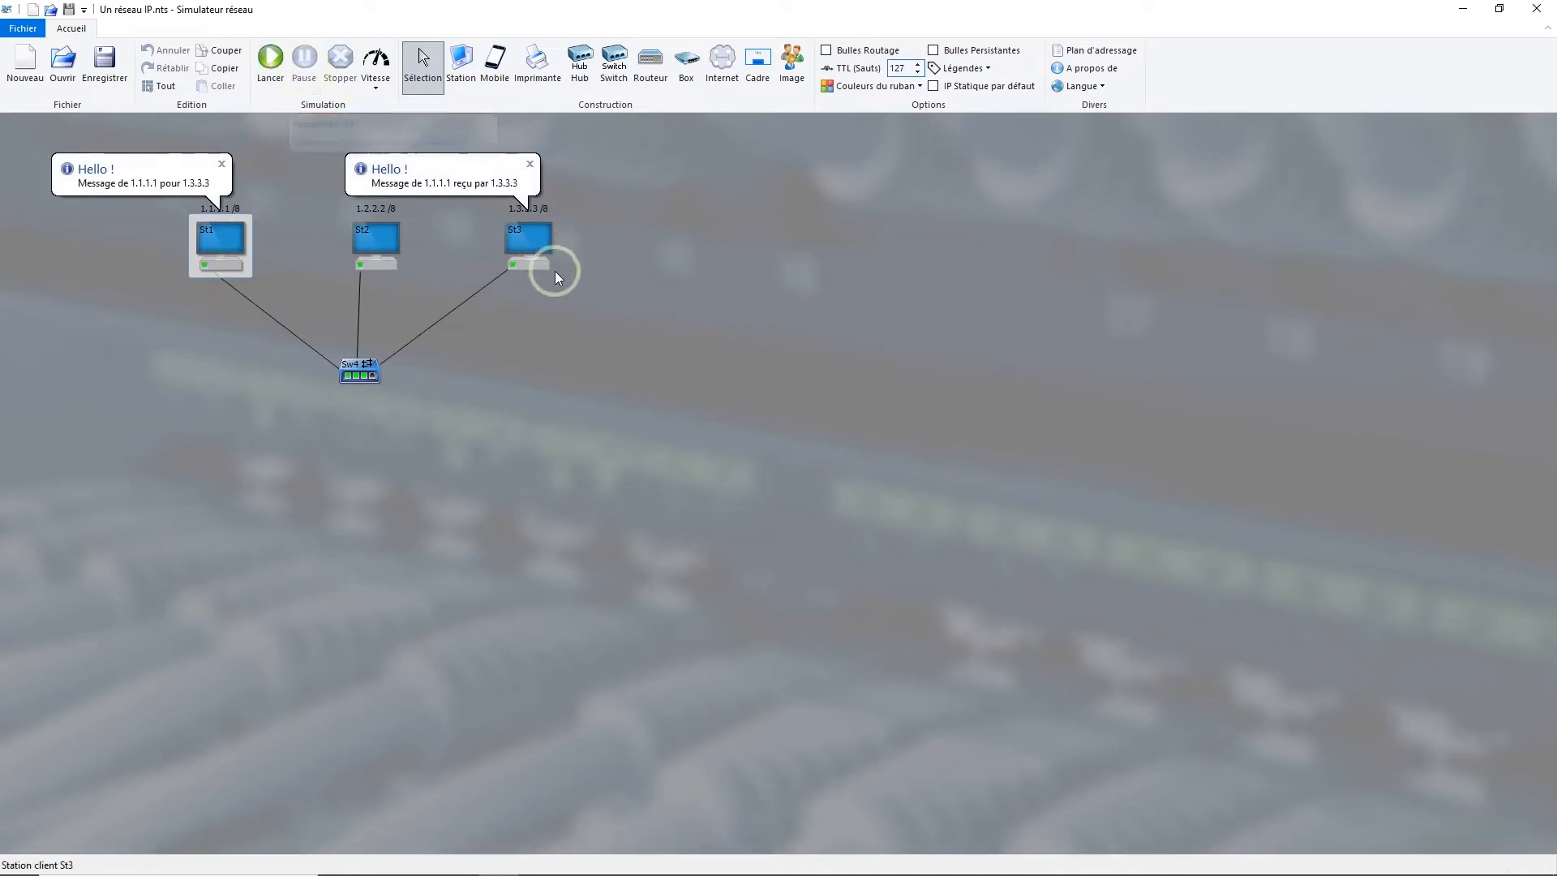
pyautogui.click(475, 281)
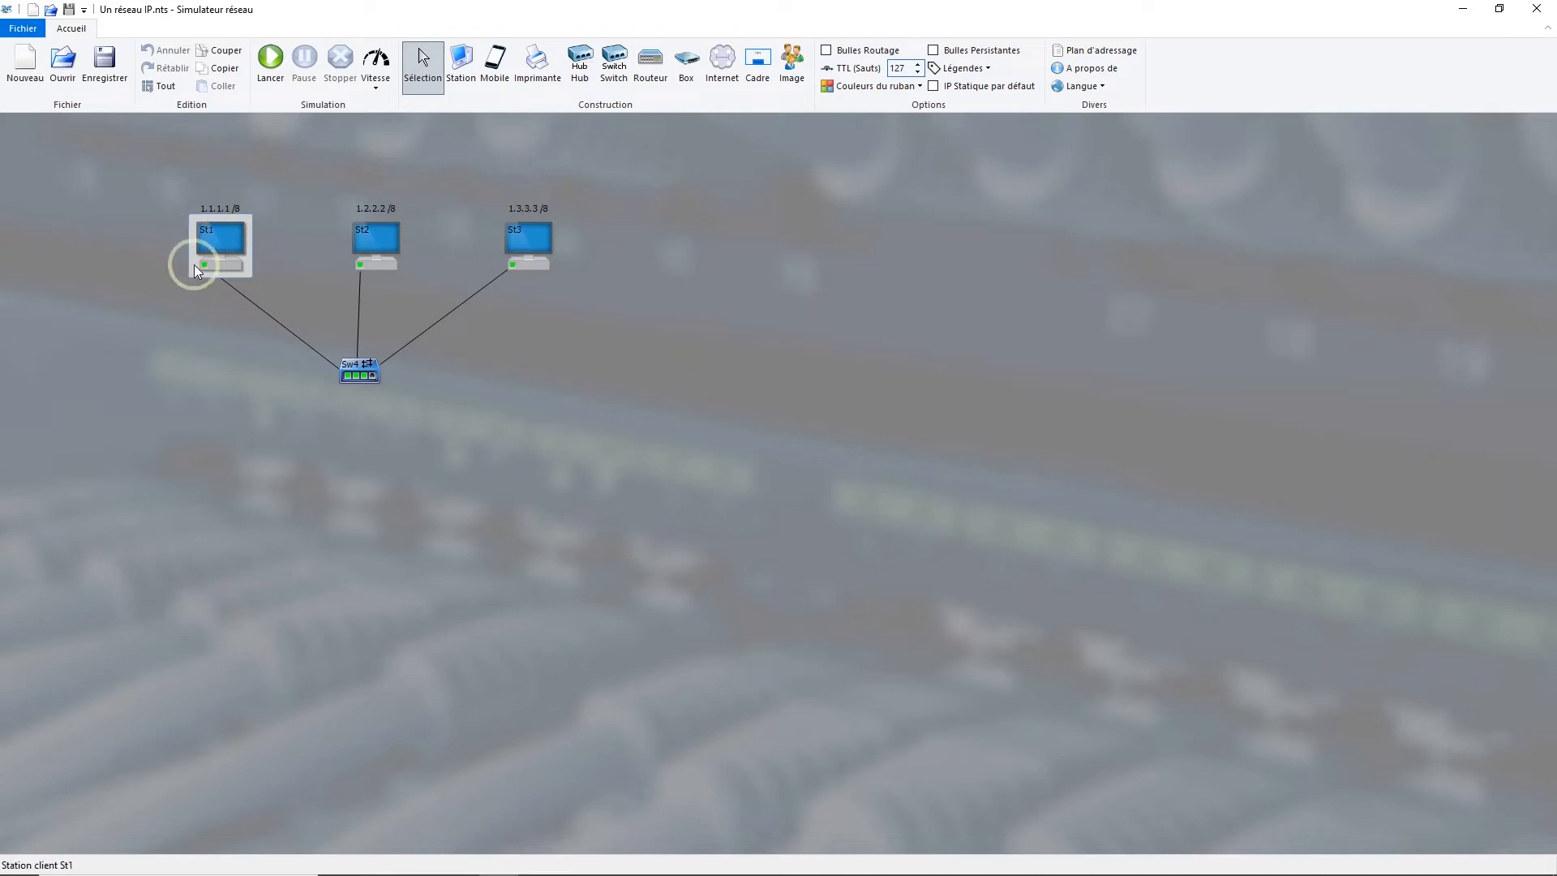
pyautogui.moveTo(204, 269)
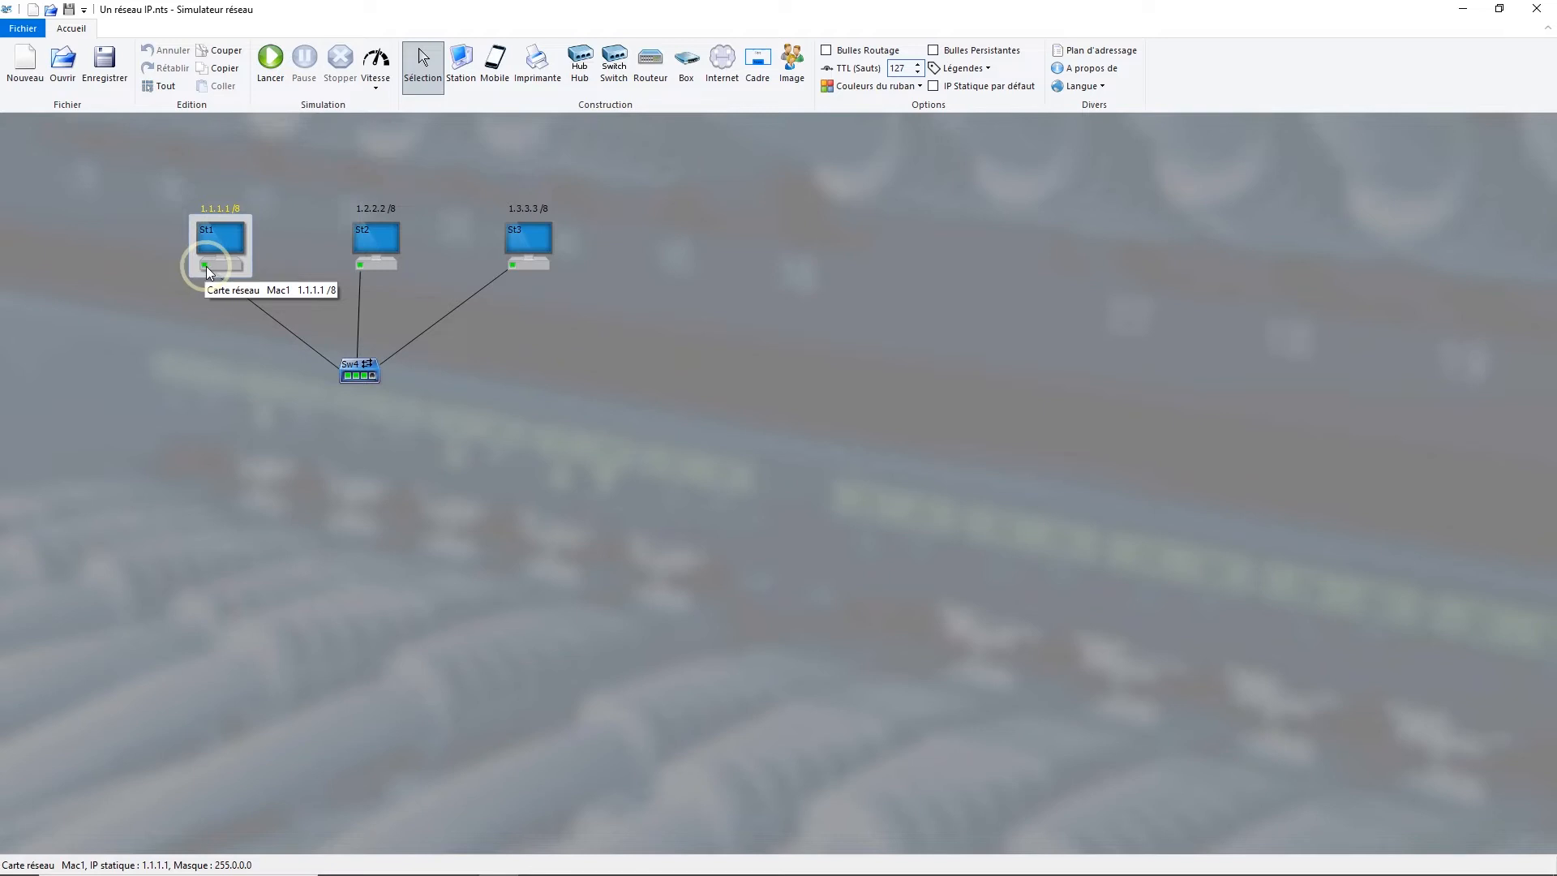
pyautogui.click(525, 246)
pyautogui.click(373, 241)
# Step: Send an ARP request from station St3 (Mac3) for St2's IP address 1.2.2.2
pyautogui.click(513, 242)
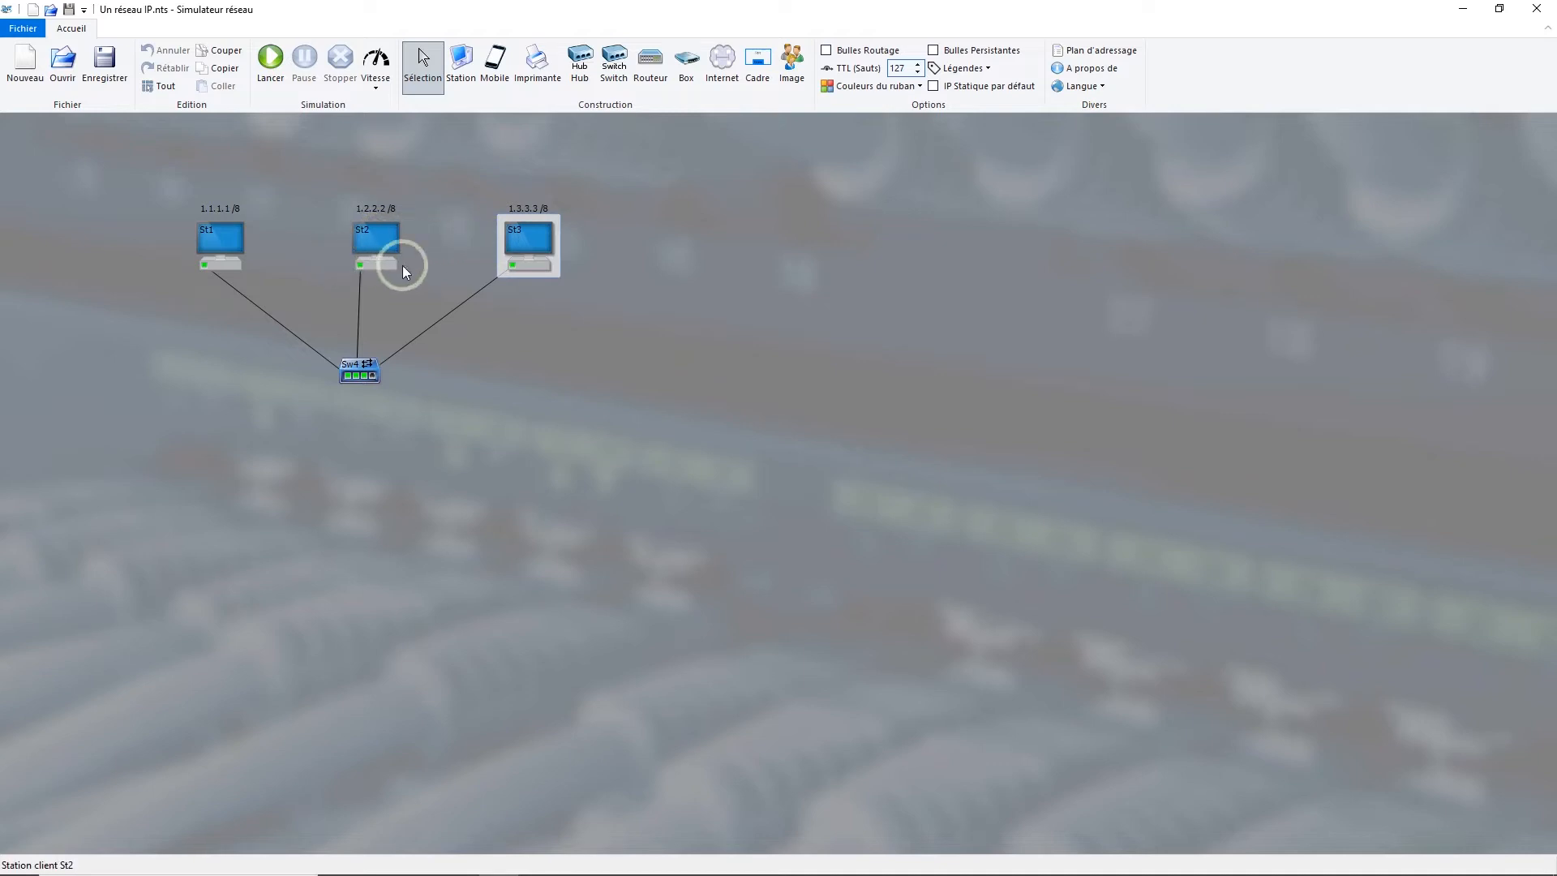
pyautogui.rightClick(522, 231)
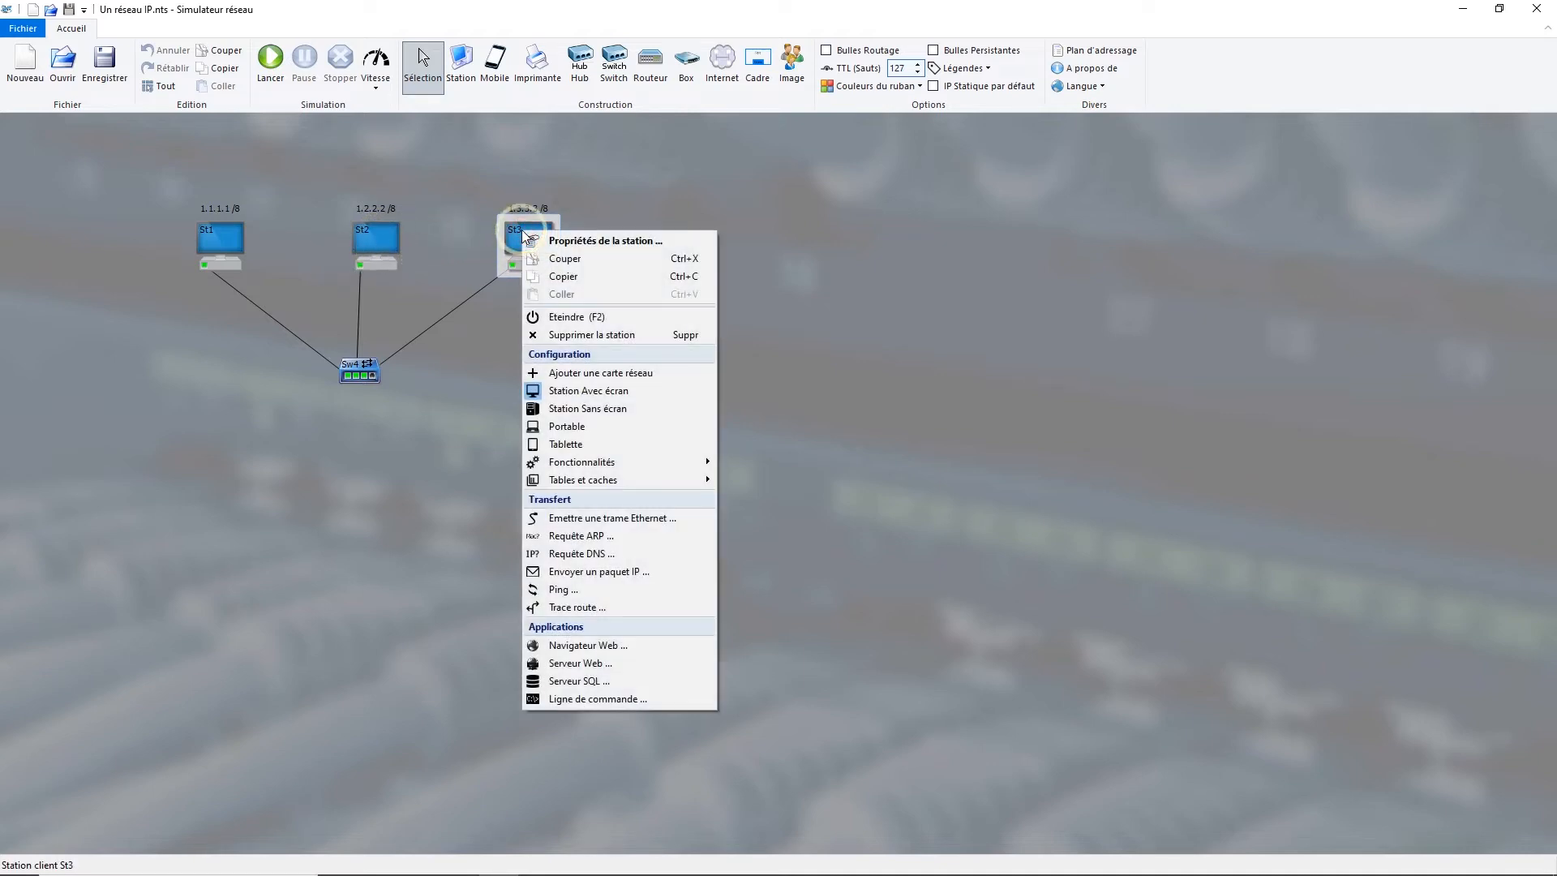
pyautogui.click(635, 539)
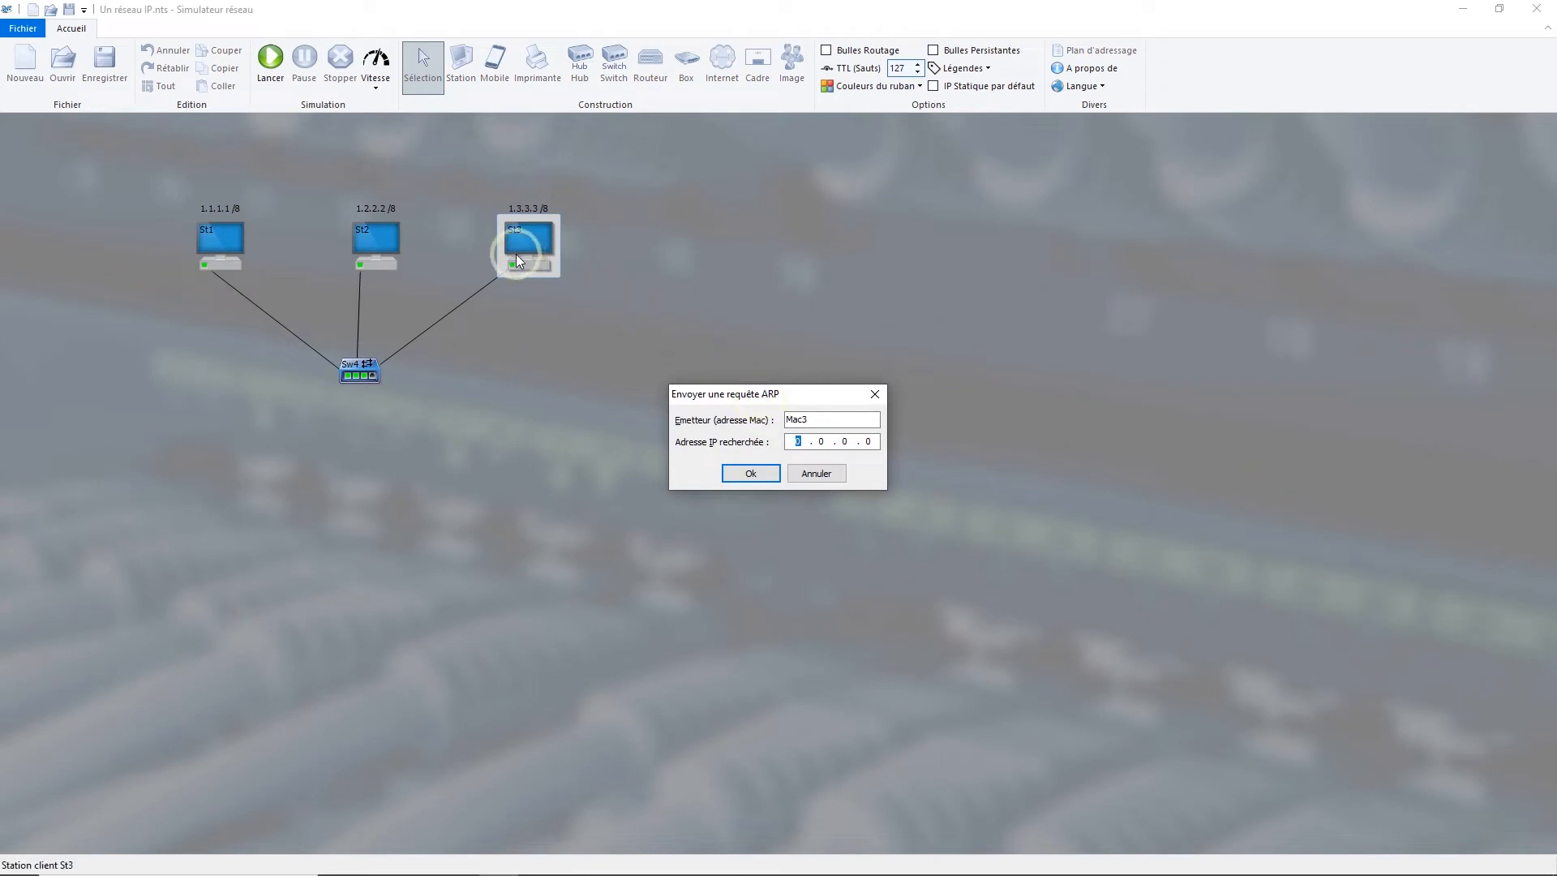
pyautogui.click(376, 242)
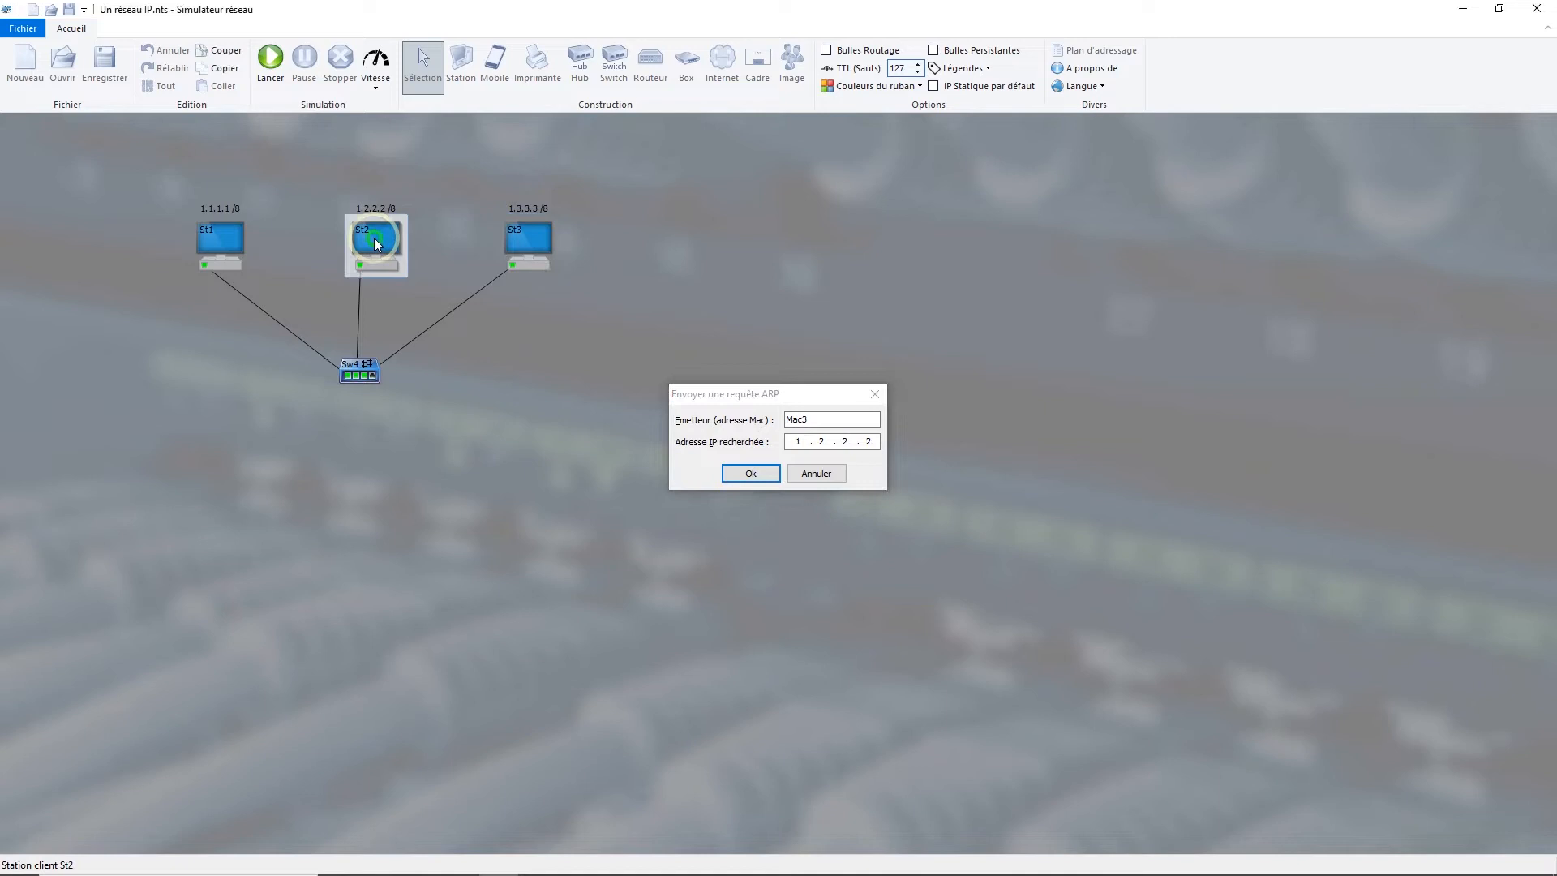
pyautogui.click(746, 477)
pyautogui.click(744, 474)
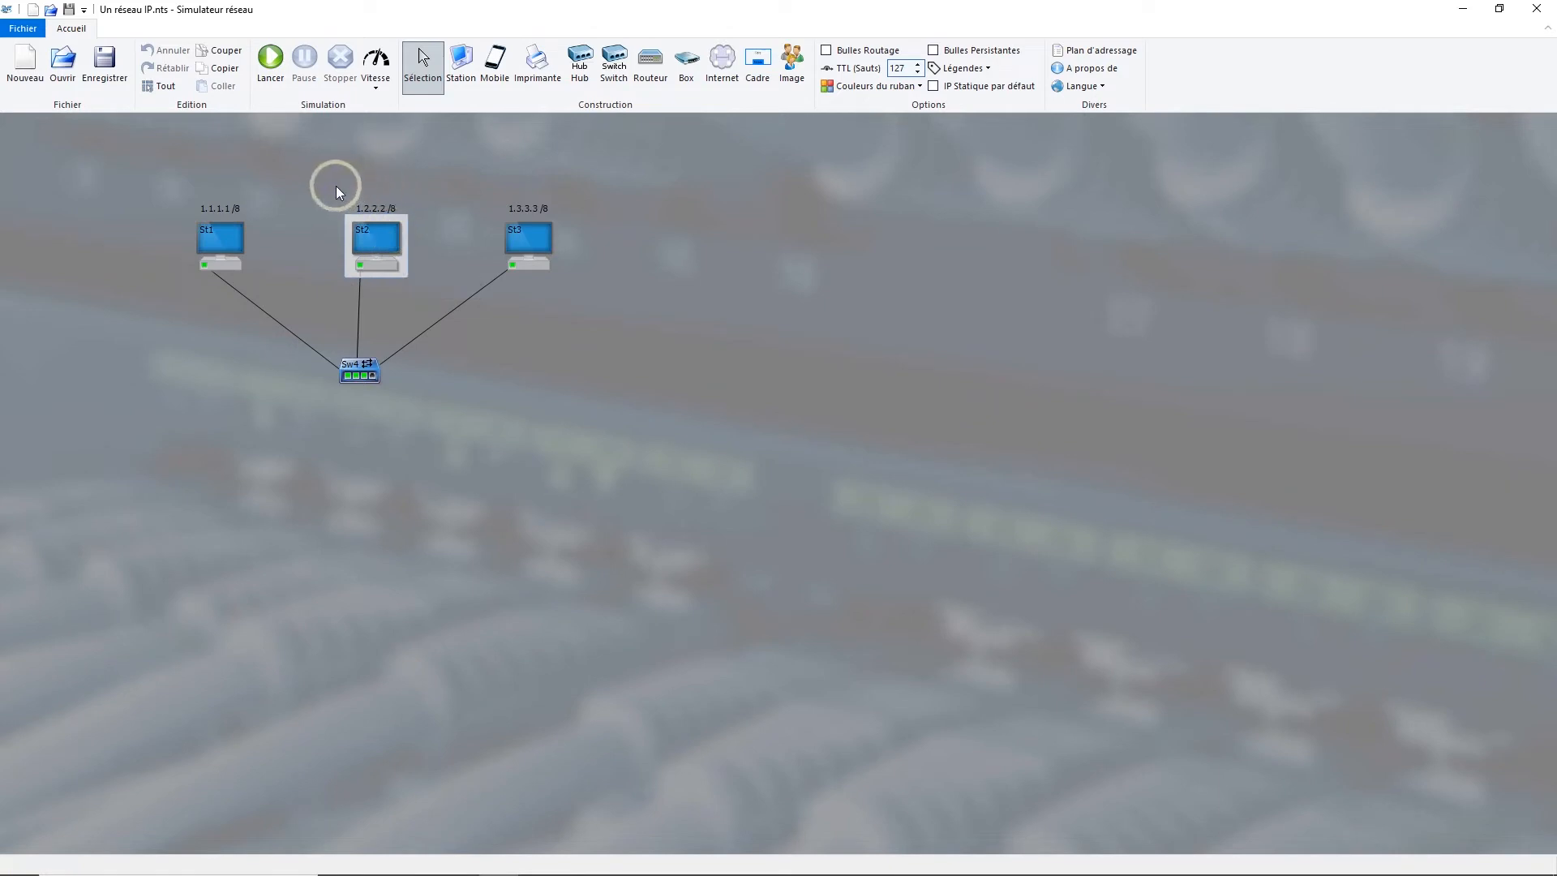
# Step: Replay the ARP request simulation between St3 and St2
pyautogui.click(378, 242)
pyautogui.click(526, 238)
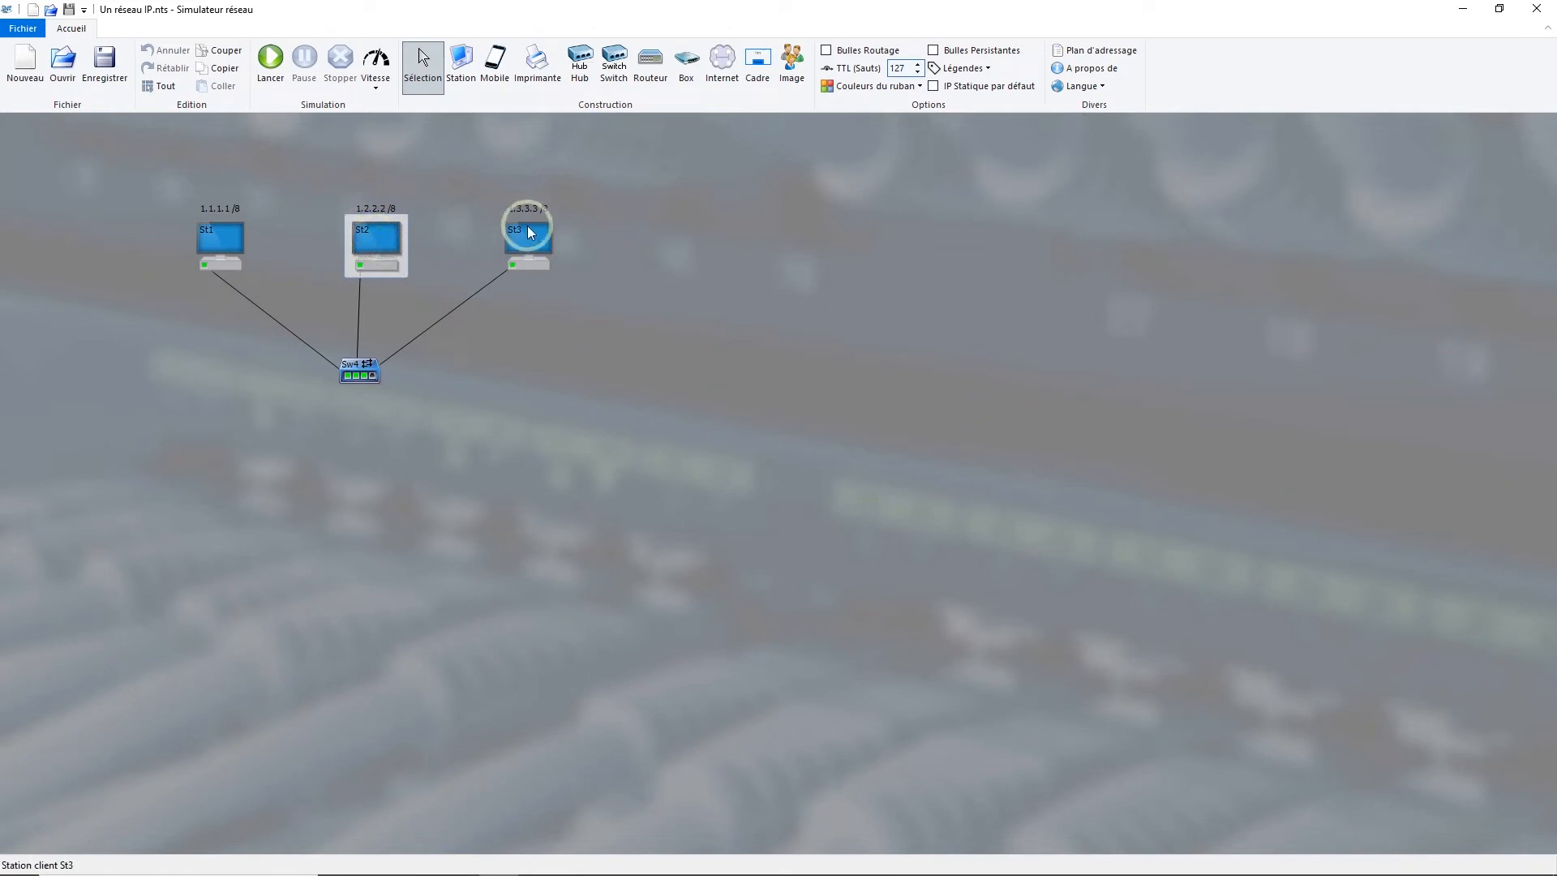
pyautogui.click(271, 59)
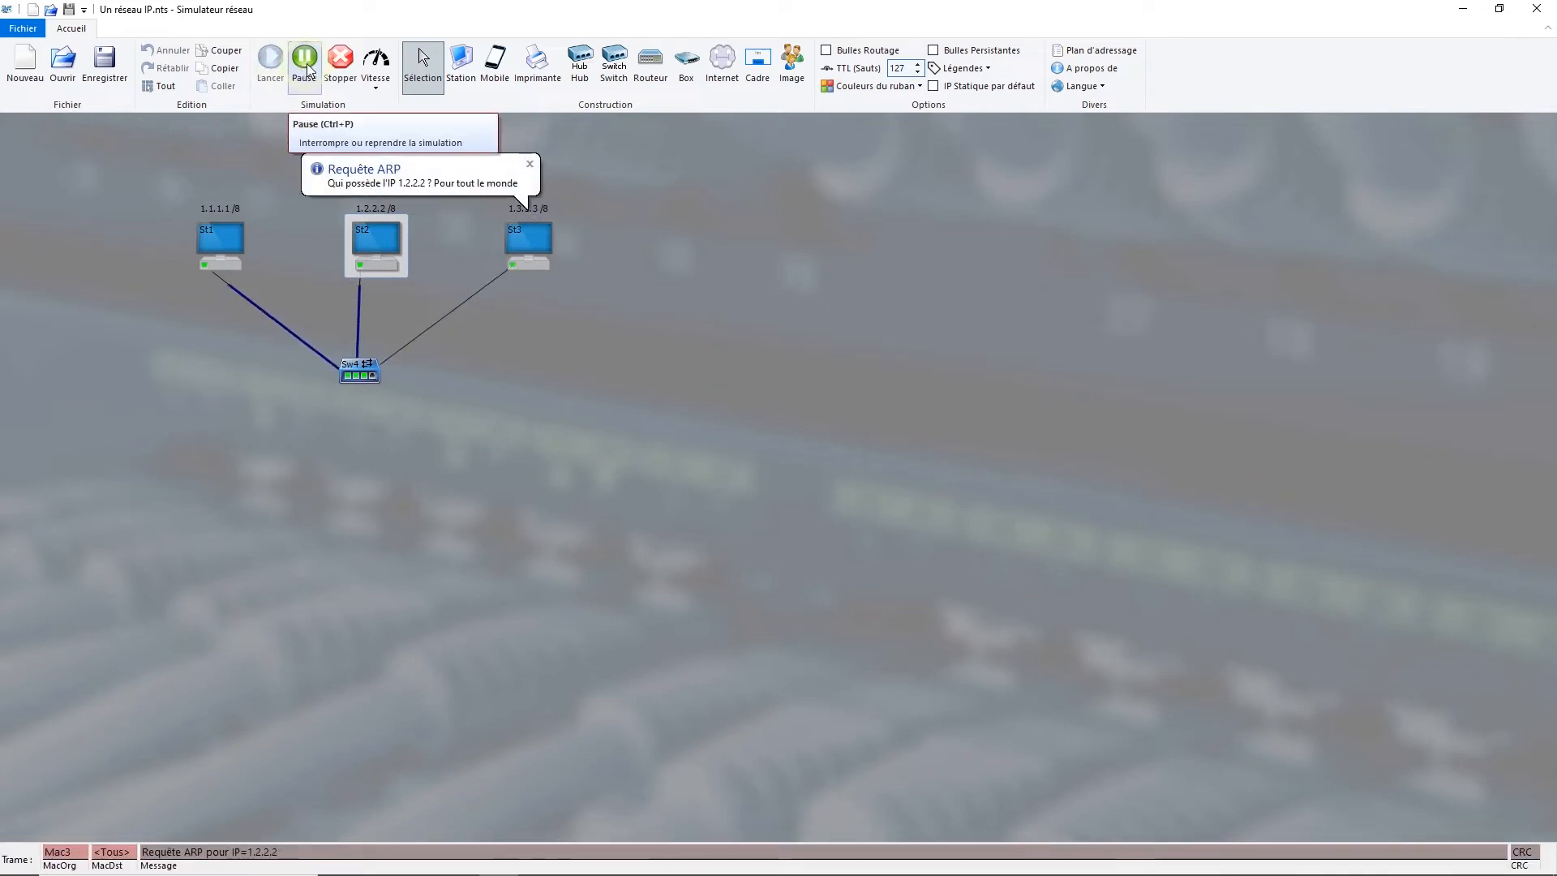
pyautogui.click(410, 253)
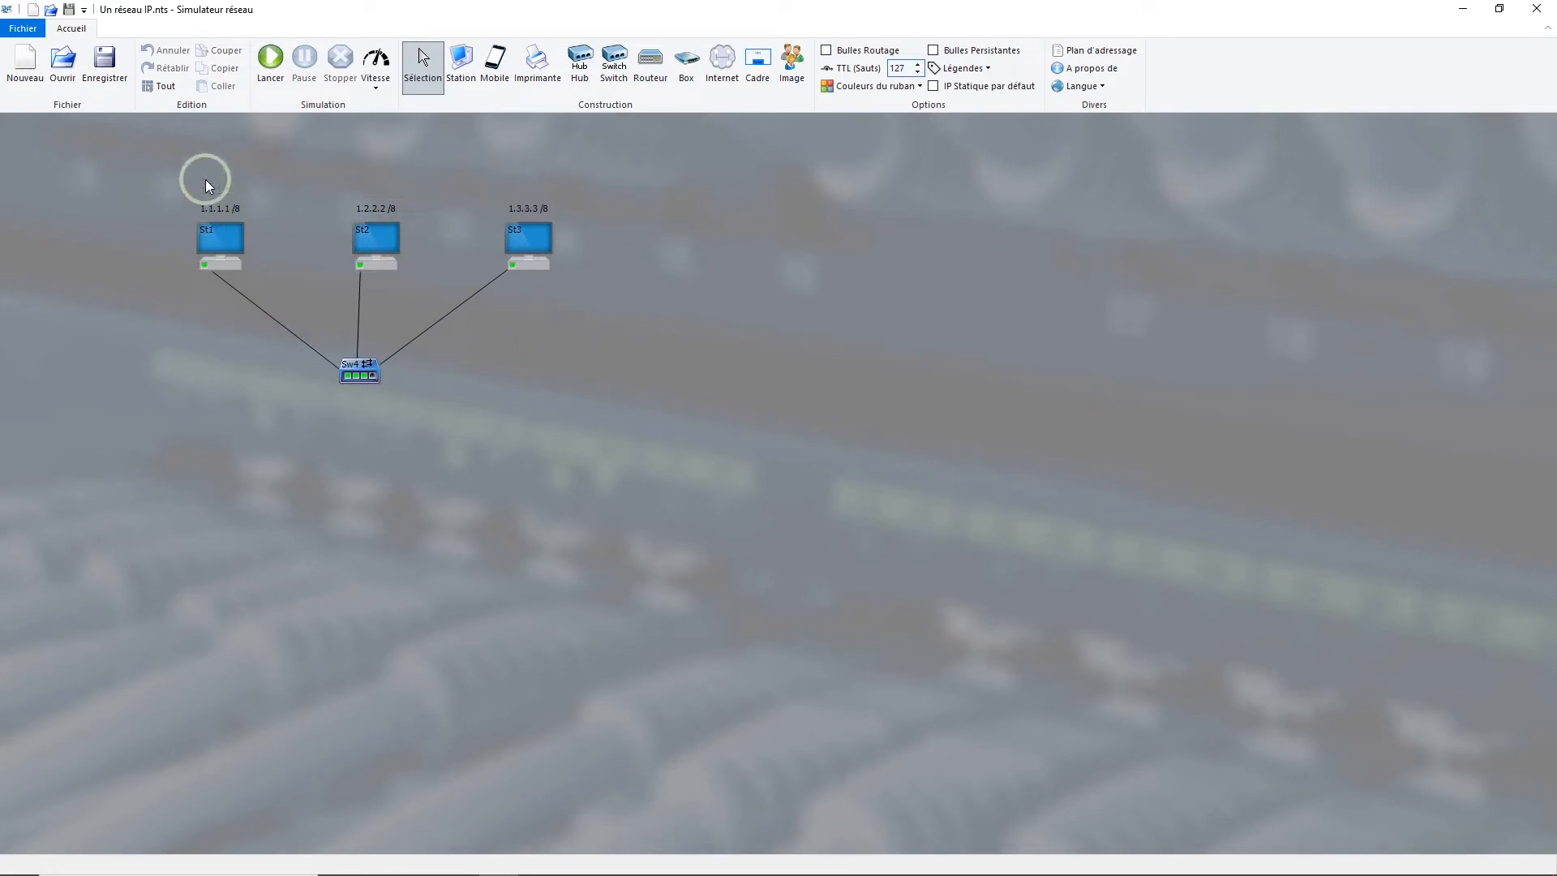
# Step: Ping station St3 at 1.3.3.3 from station St1
pyautogui.rightClick(213, 240)
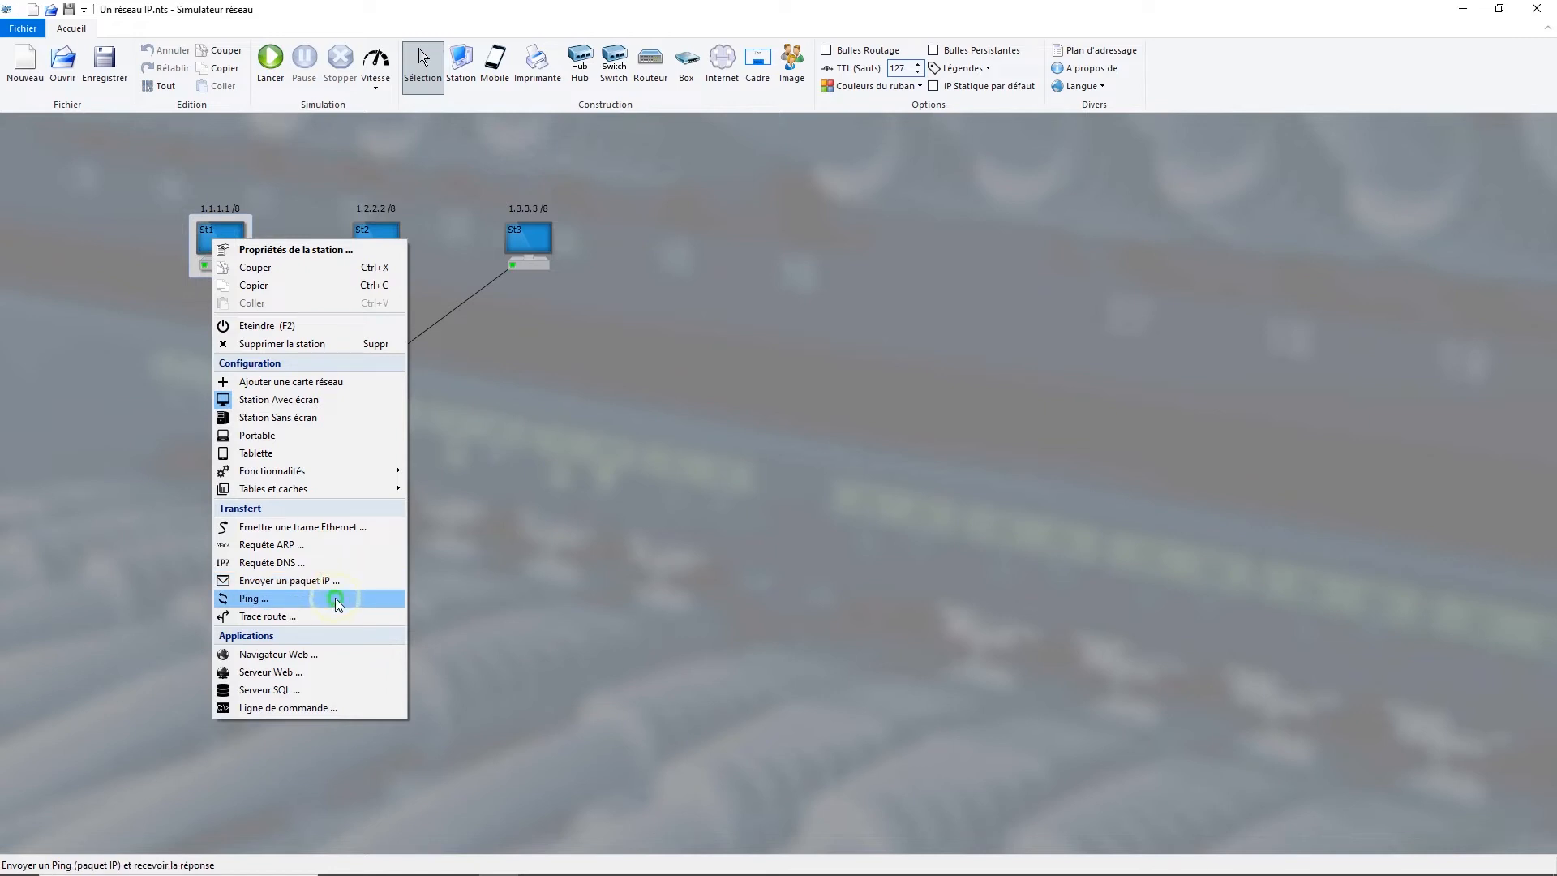
pyautogui.click(334, 597)
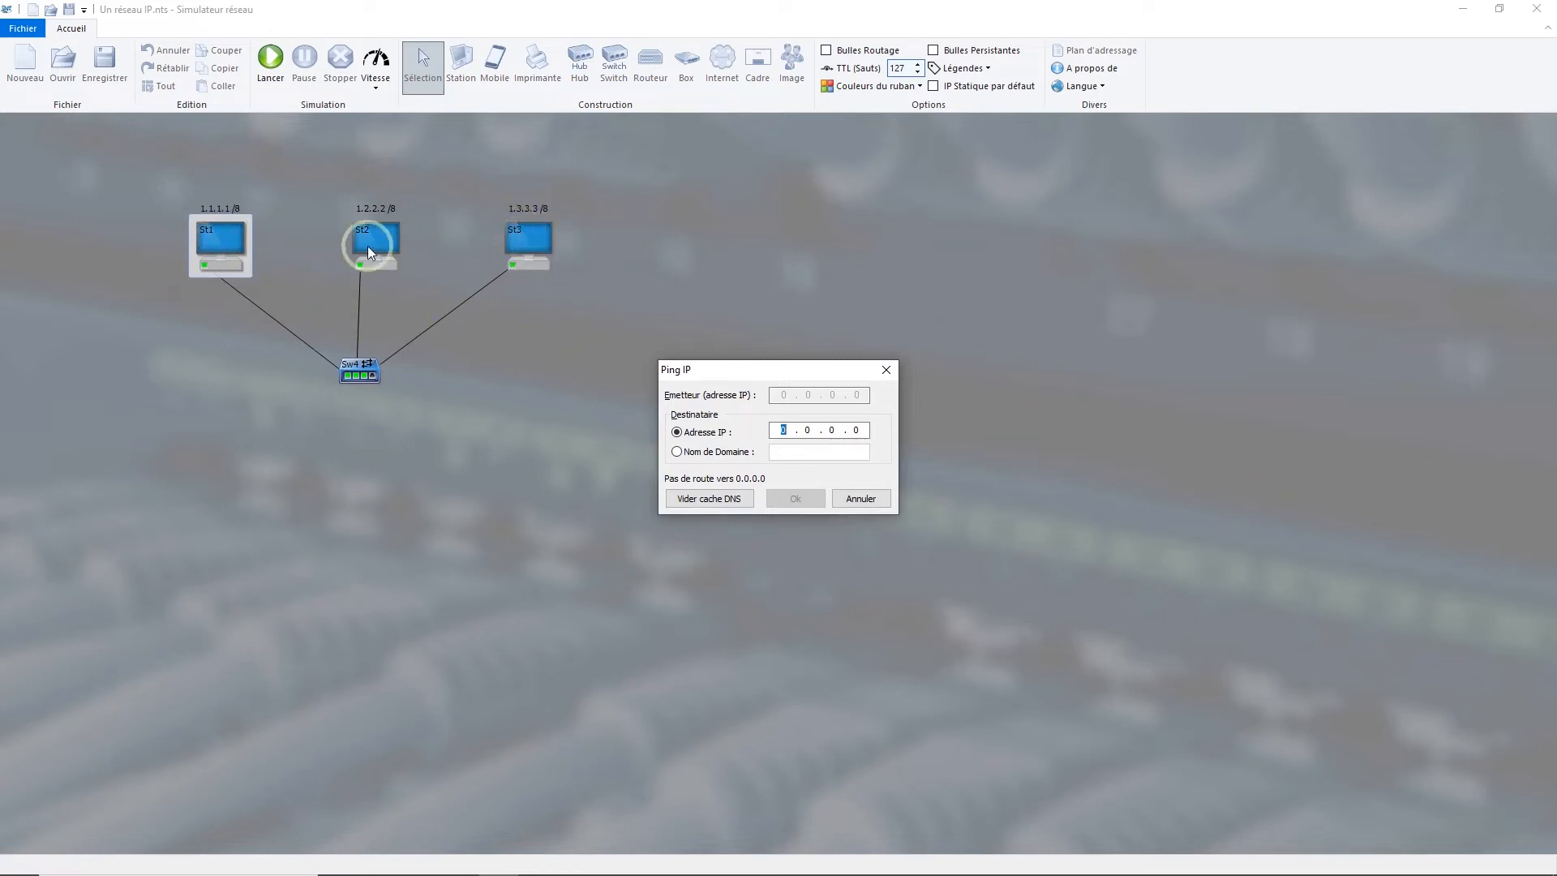
pyautogui.click(524, 242)
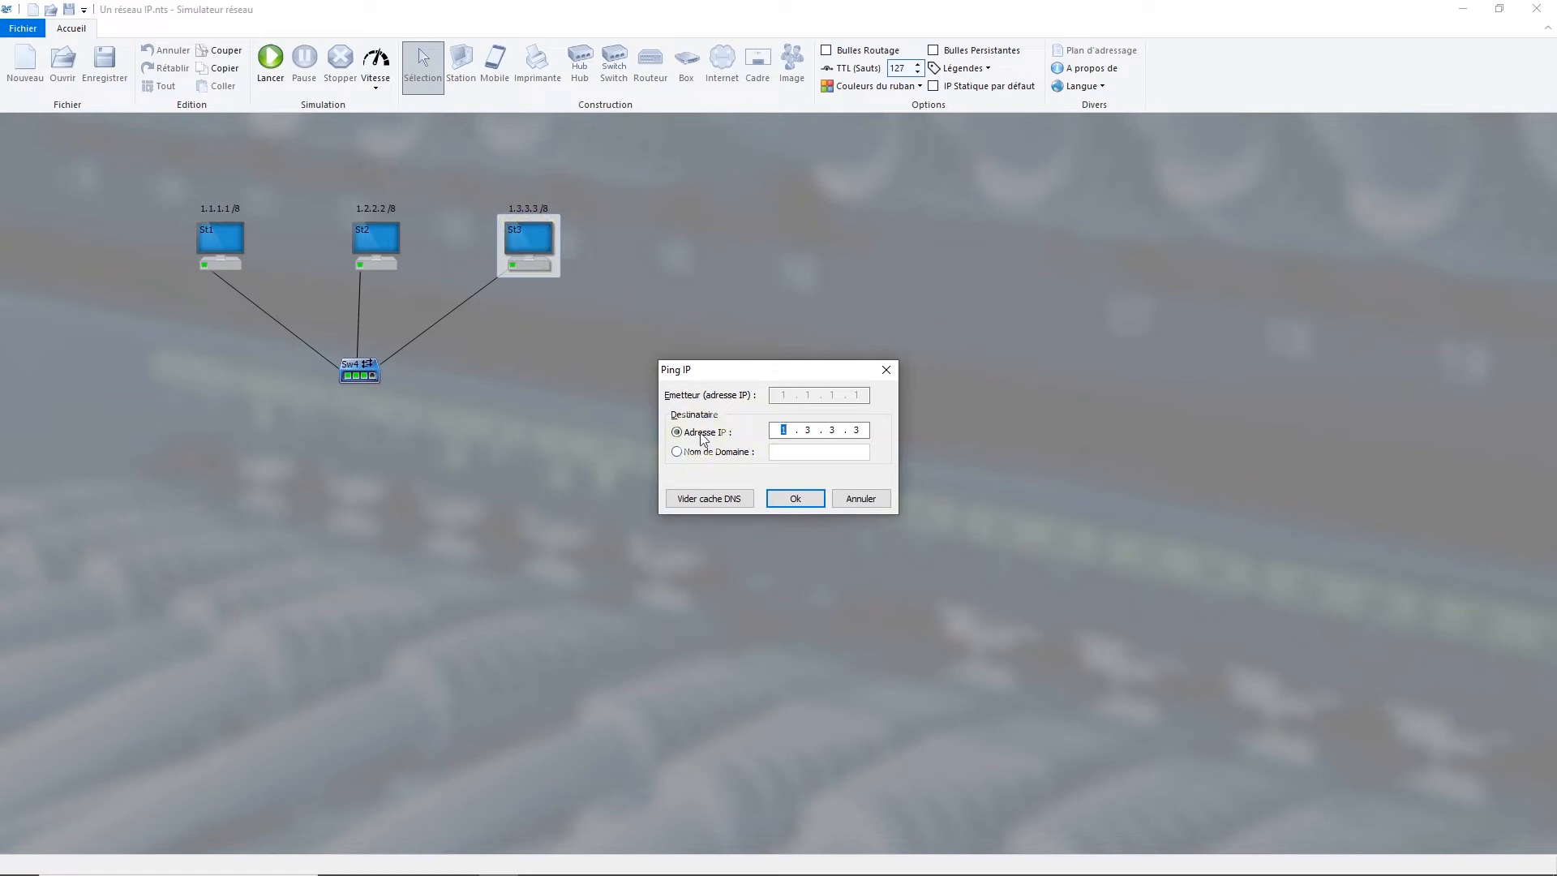
pyautogui.click(794, 504)
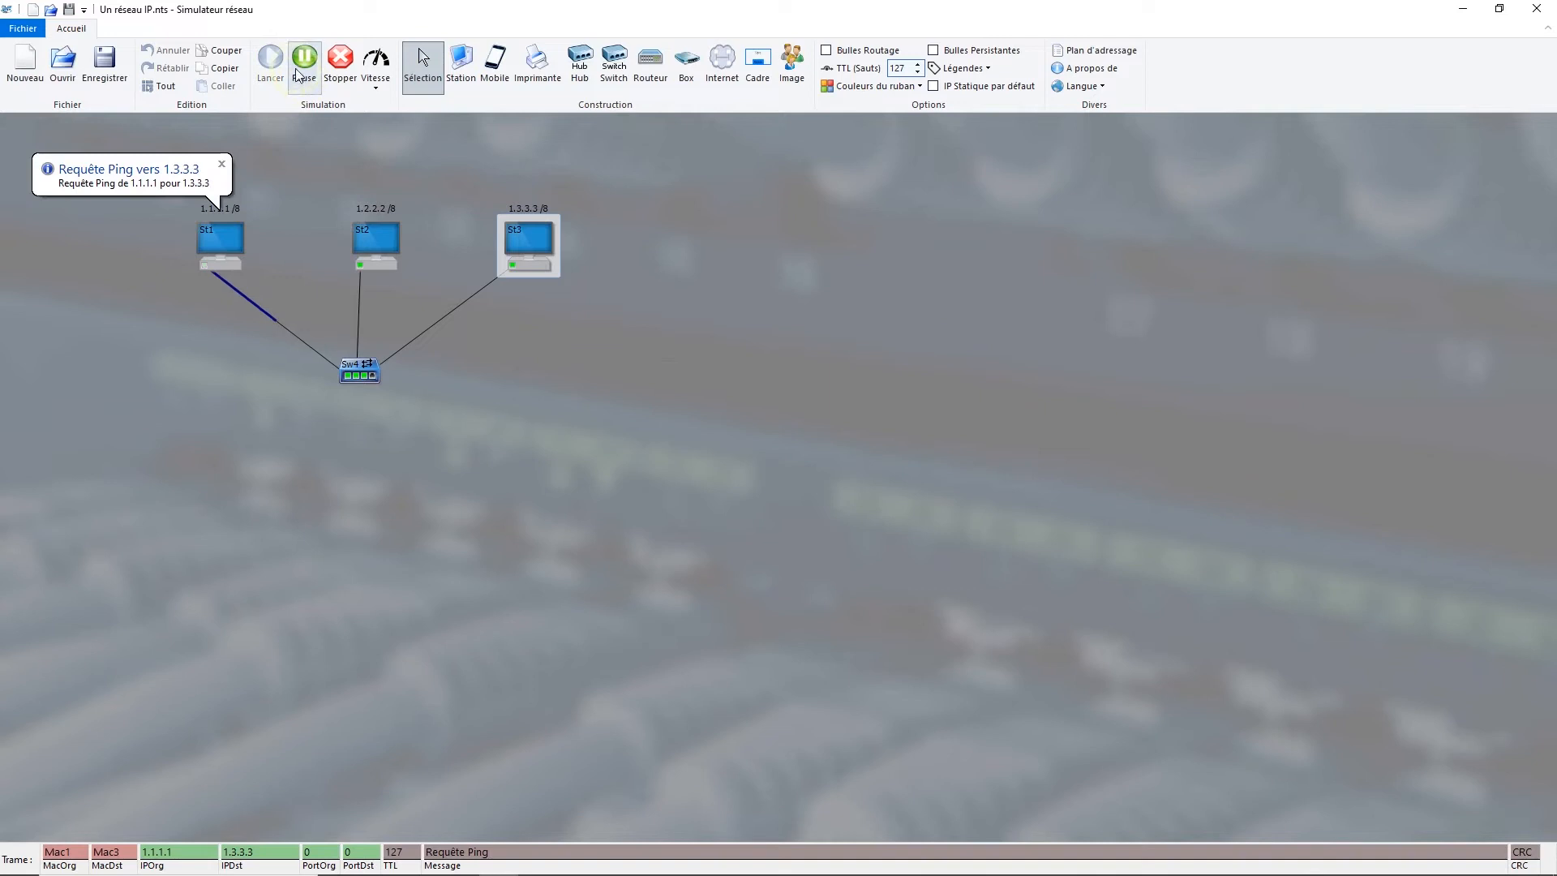
# Step: Follow the ping request and reply by pausing and resuming the simulation, and replay the exchange
pyautogui.click(300, 69)
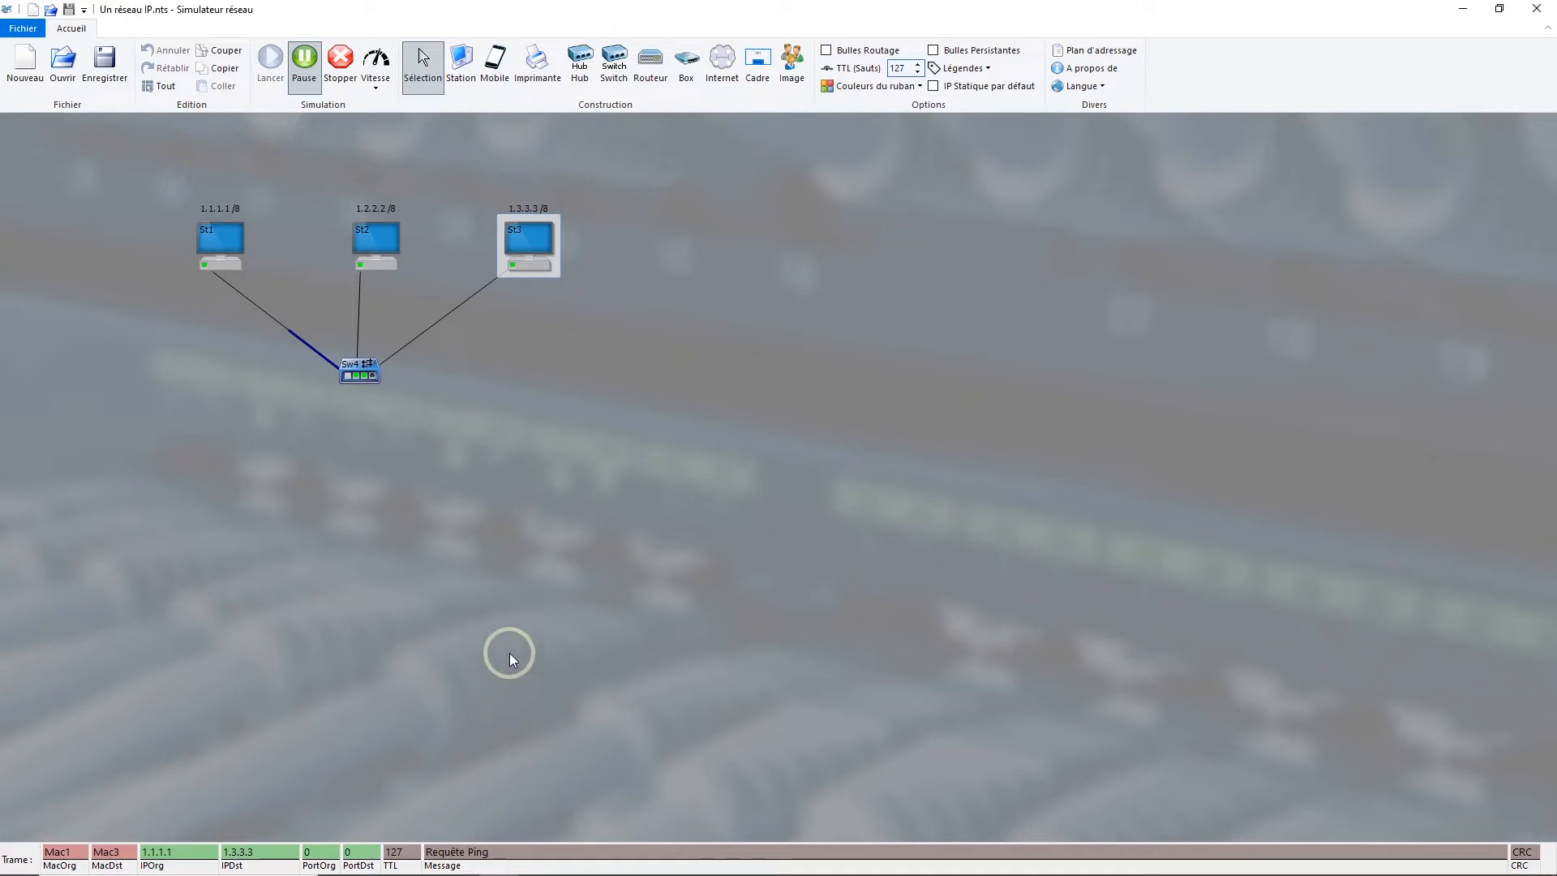
pyautogui.click(307, 67)
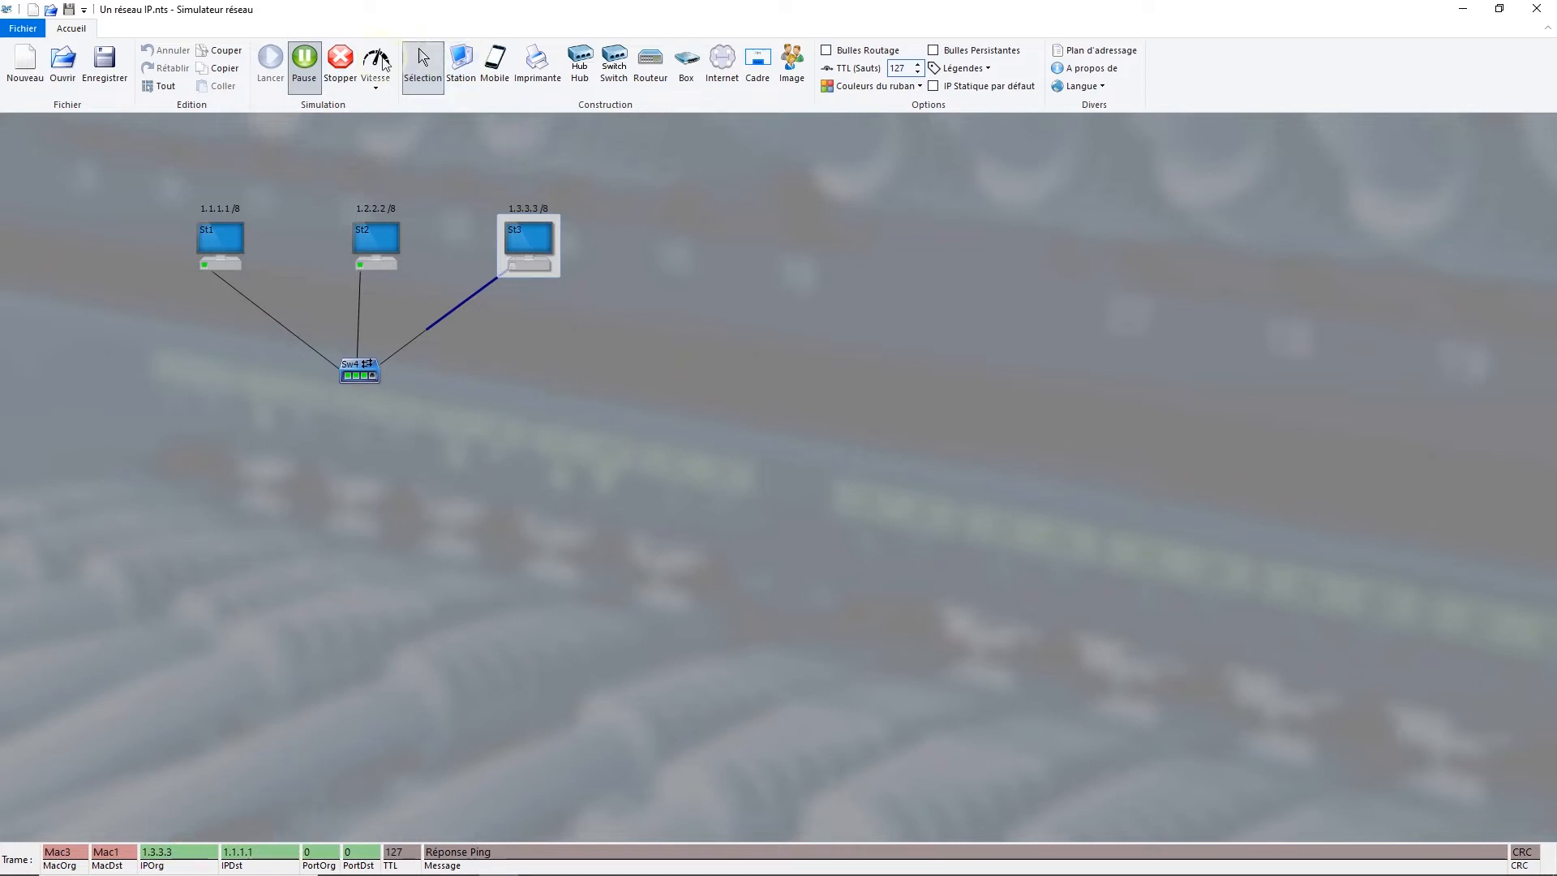
pyautogui.click(303, 71)
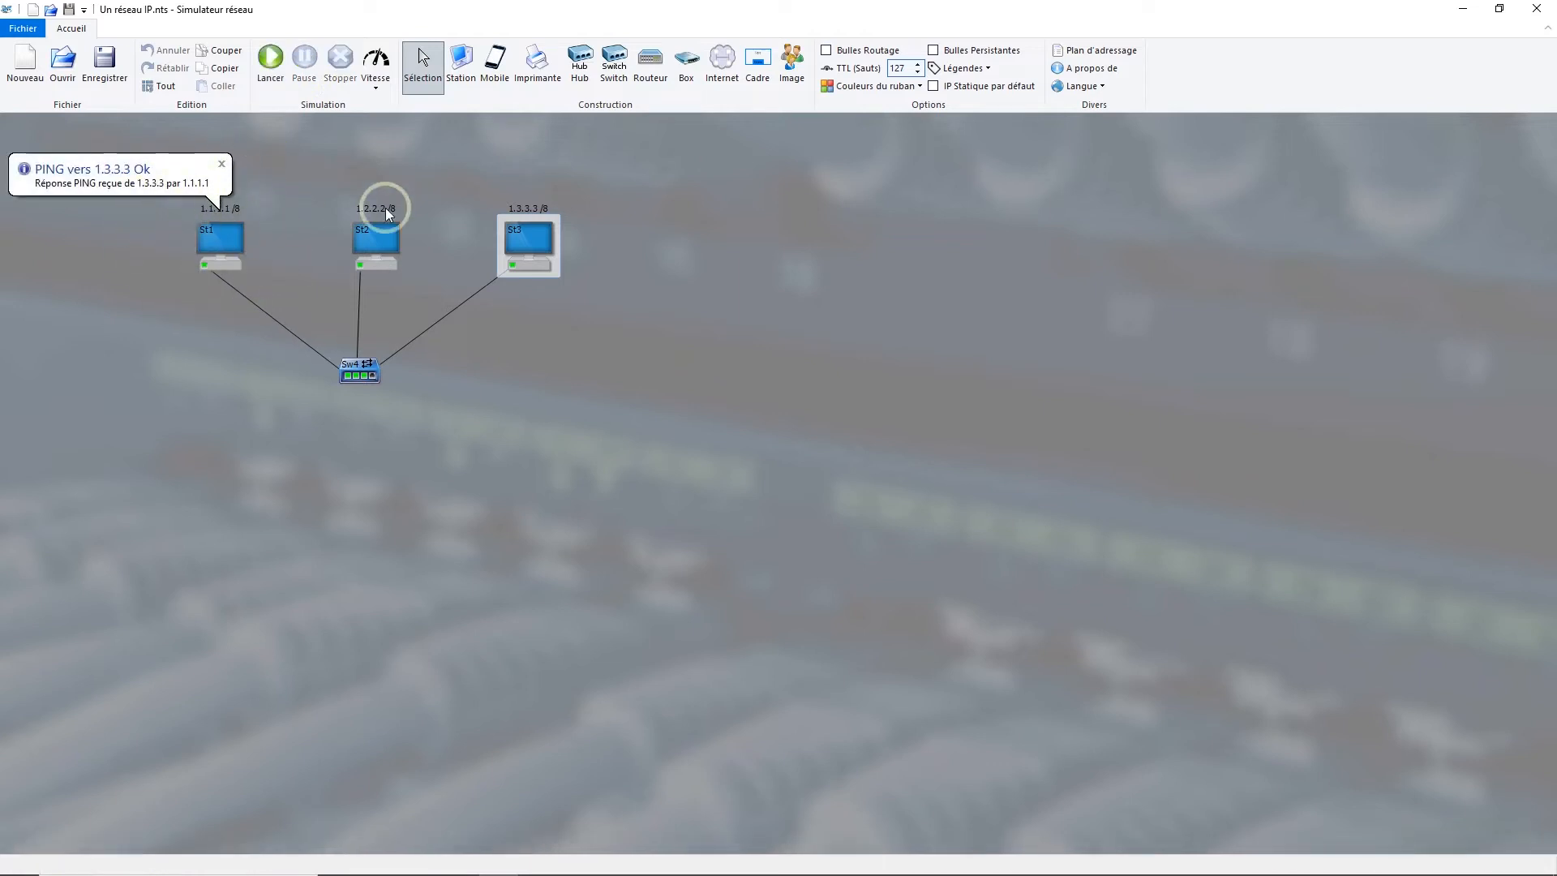
pyautogui.click(185, 272)
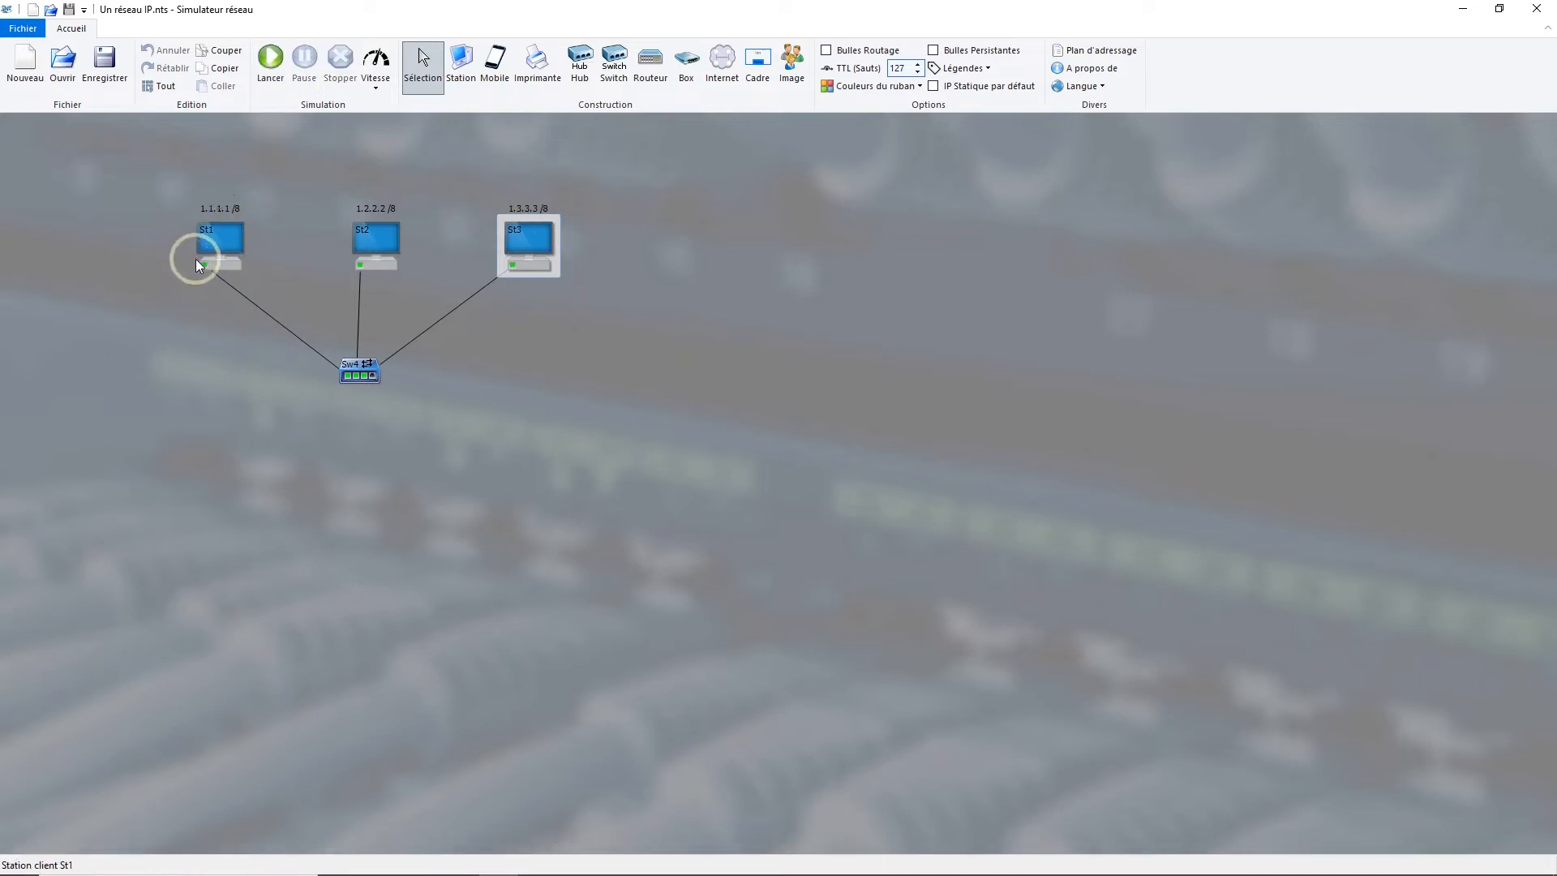
pyautogui.click(269, 65)
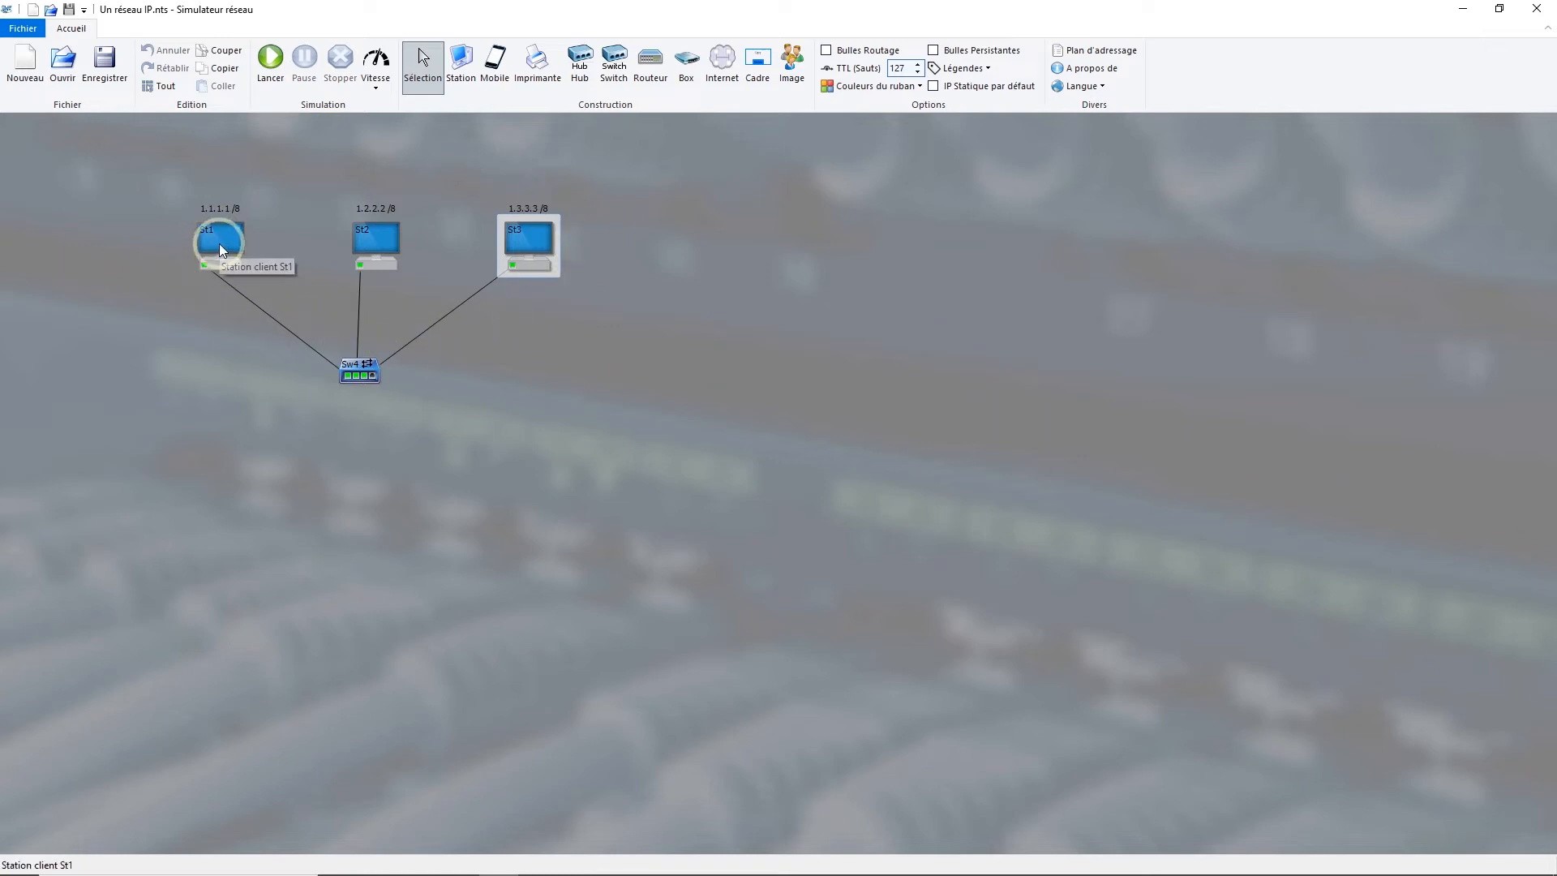
# Step: Switch to the Windows command prompt, reposition its window and ping 192.168.0.254
pyautogui.hotkey('alt', 'Tab')
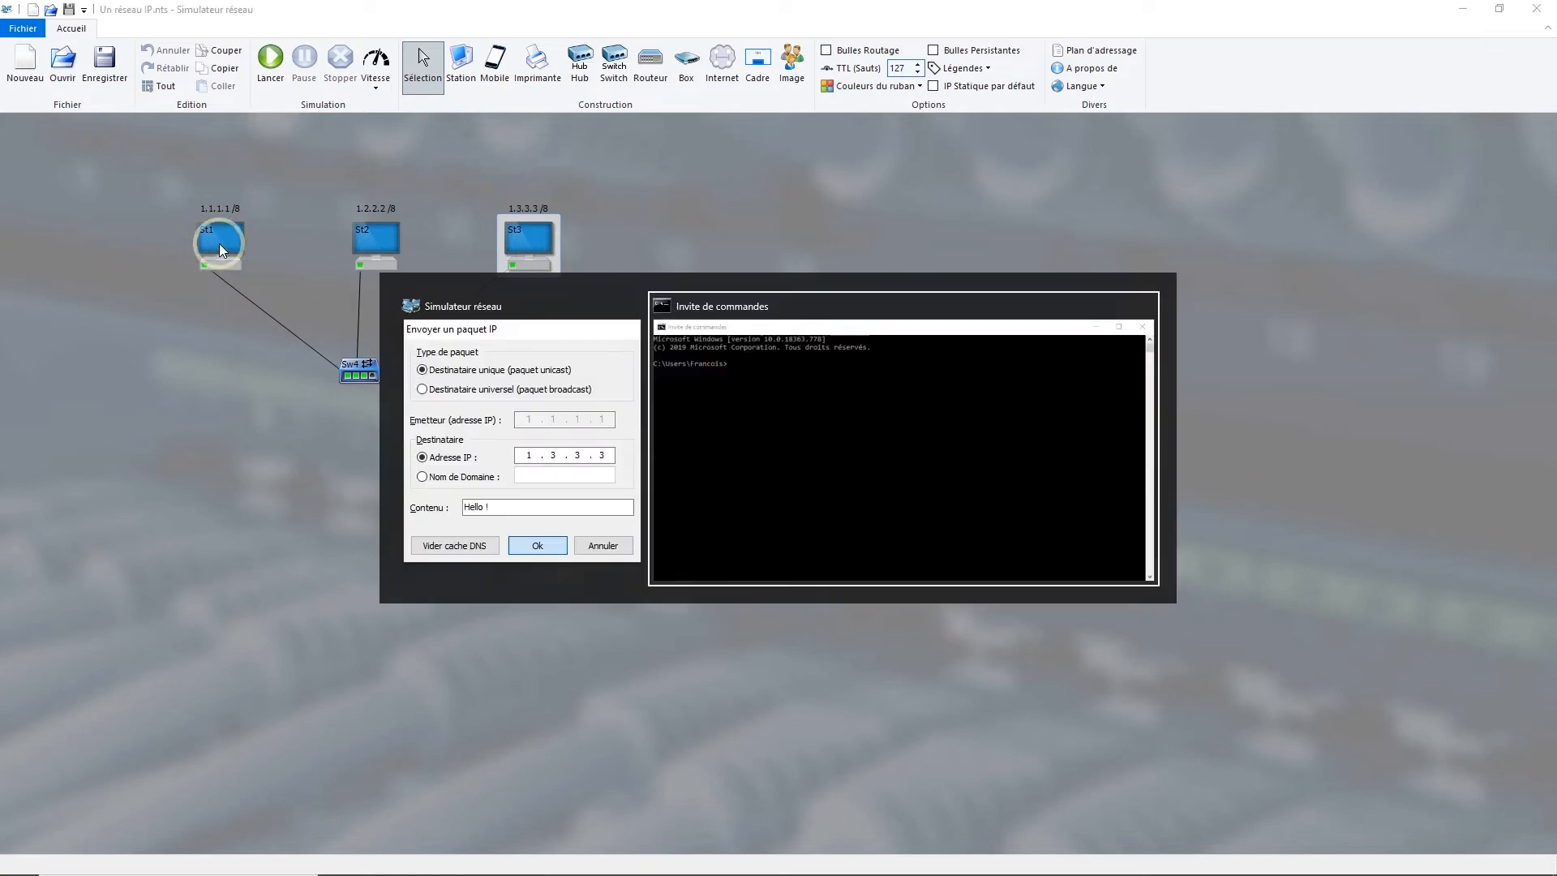
pyautogui.moveTo(292, 411); pyautogui.dragTo(980, 264)
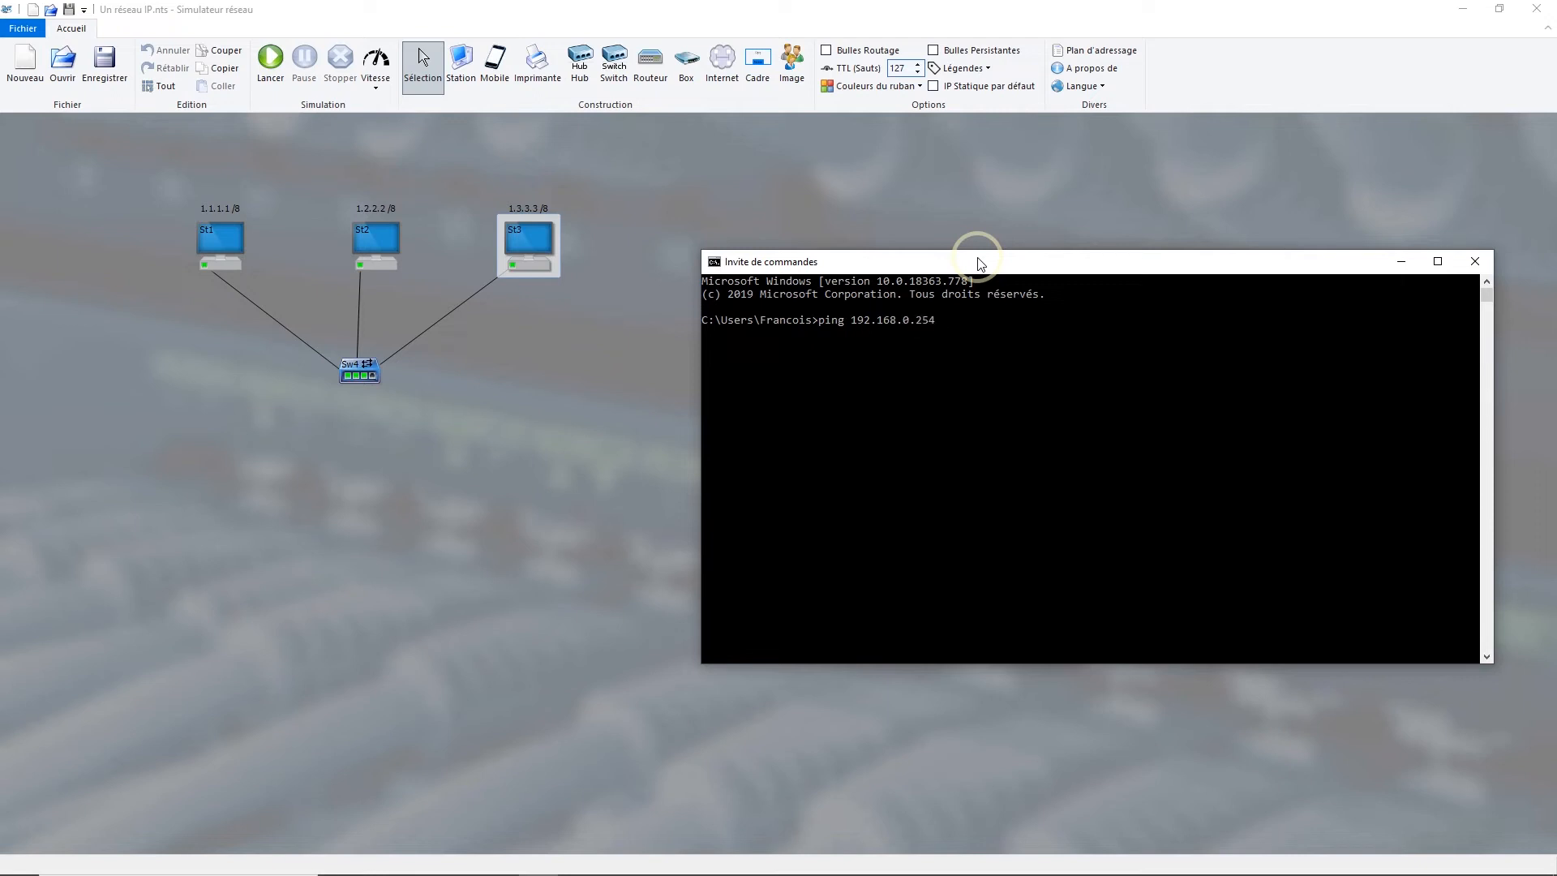
pyautogui.press('Return')
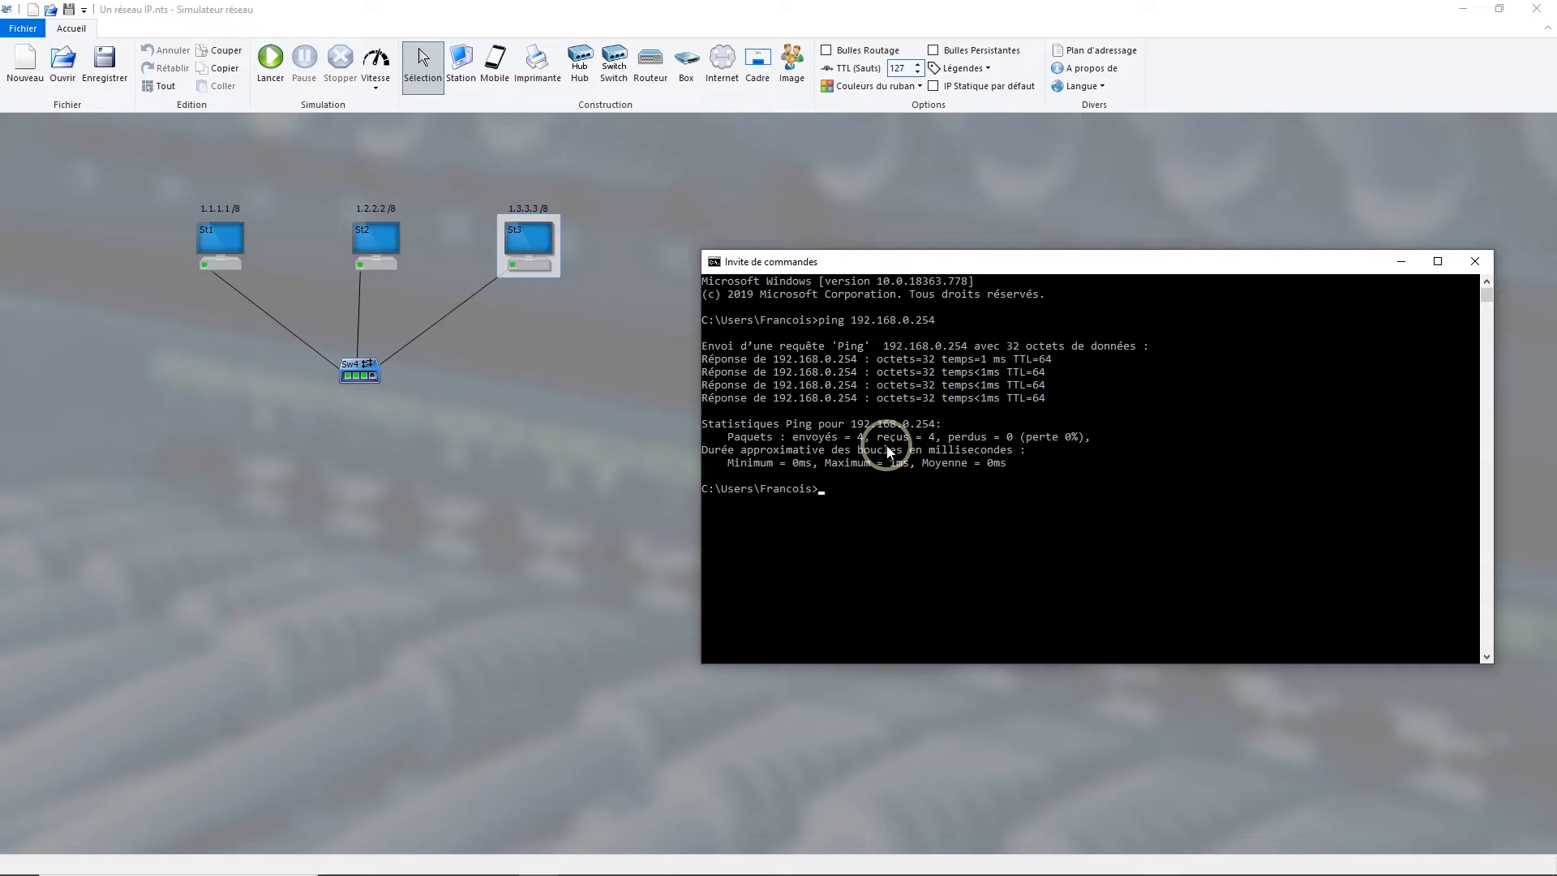
# Step: Switch back to the network simulator, open station St1's command line and list its commands with help
pyautogui.click(1017, 264)
pyautogui.hotkey('alt', 'Tab')
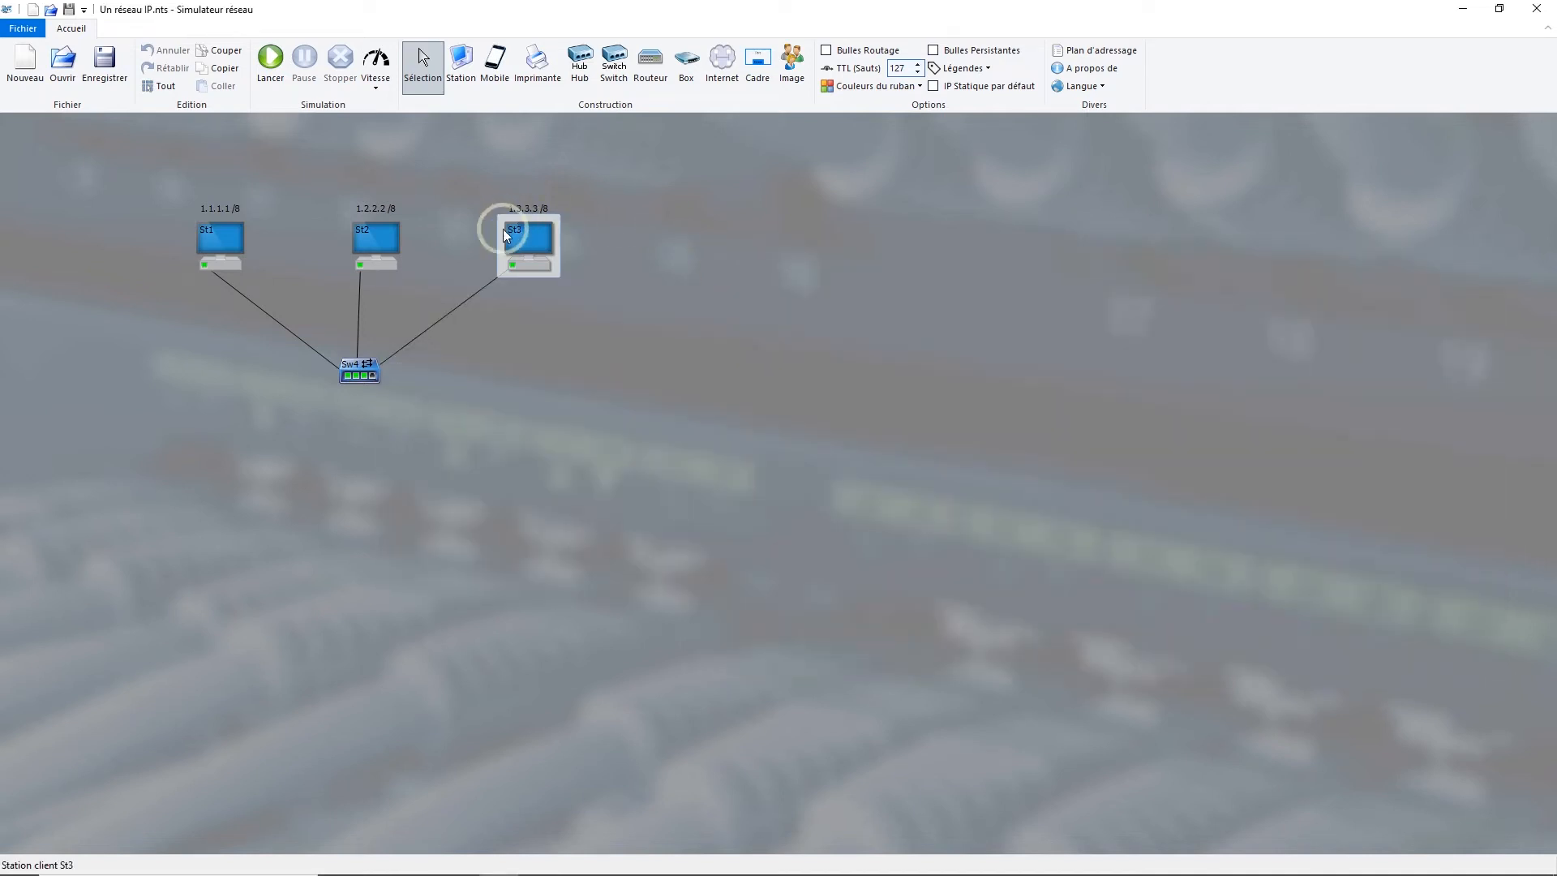
pyautogui.rightClick(221, 235)
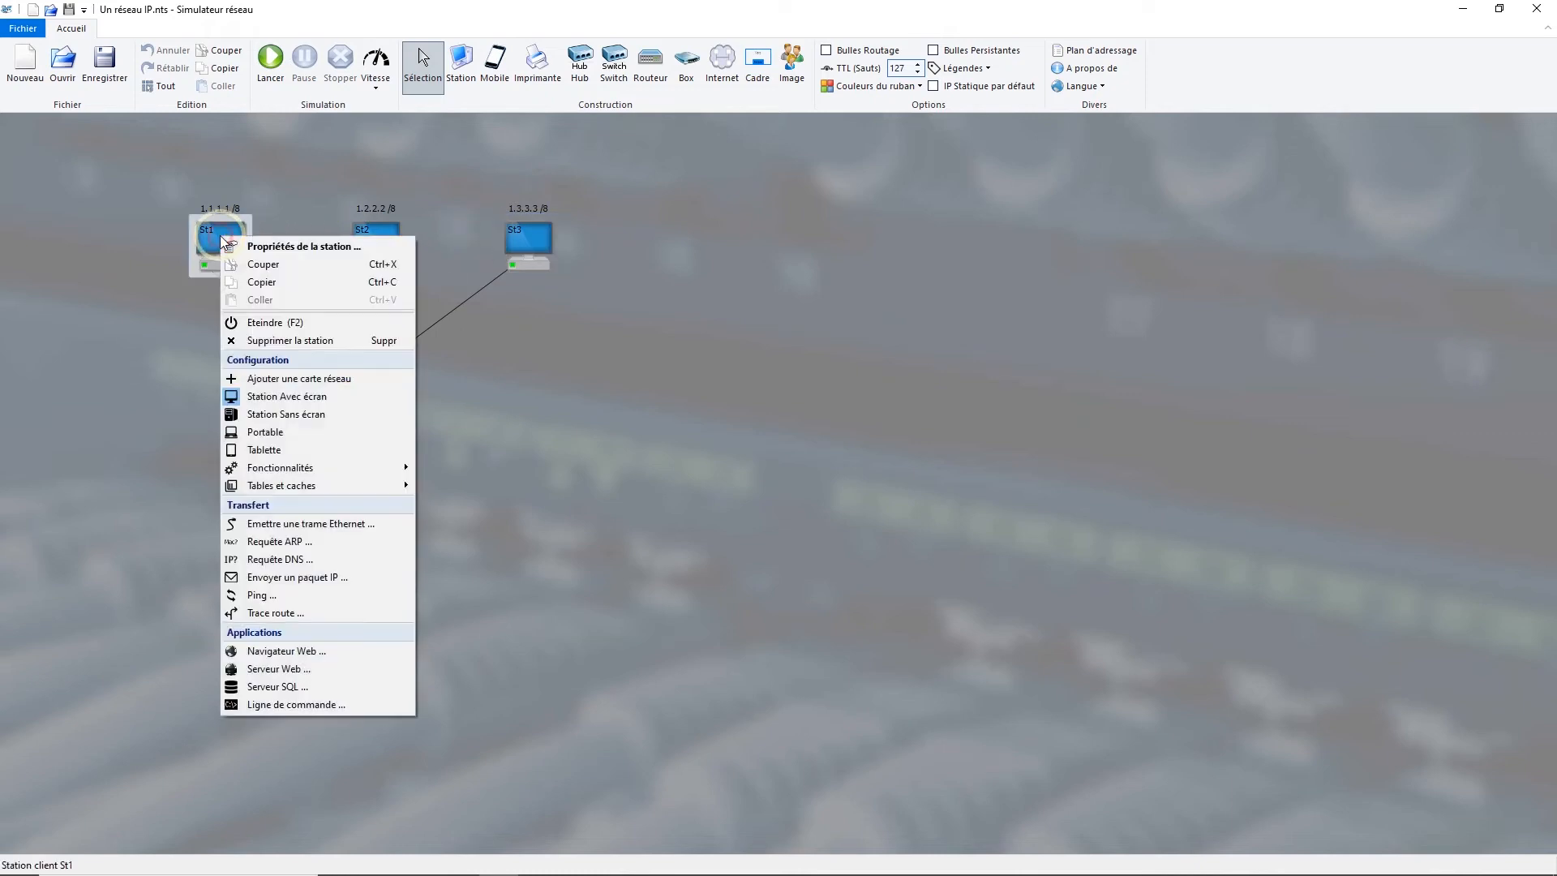
pyautogui.click(296, 705)
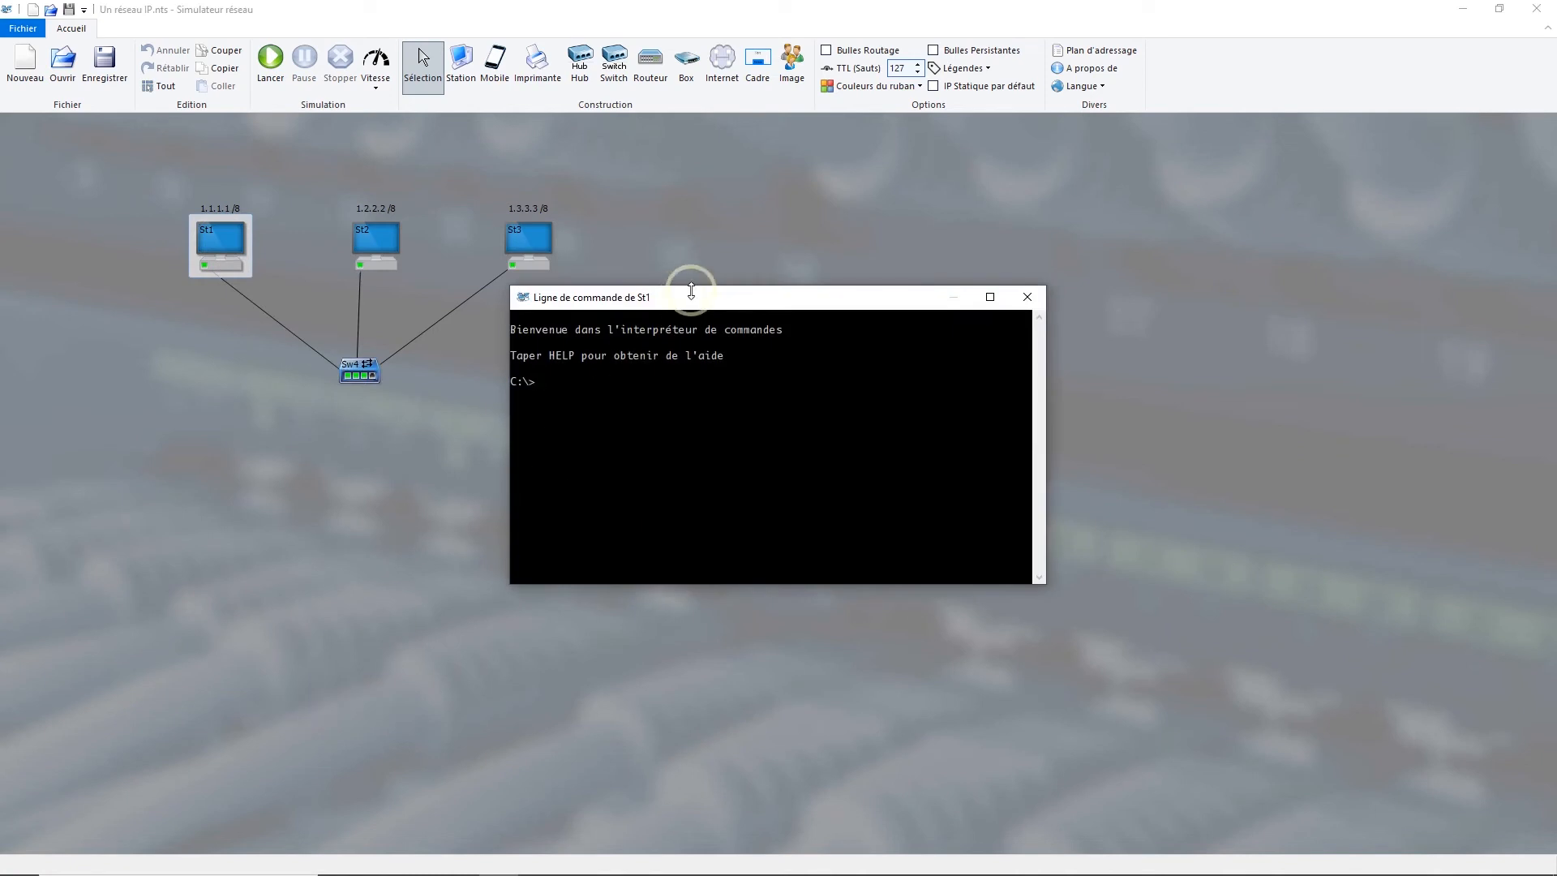
pyautogui.moveTo(695, 304); pyautogui.dragTo(913, 293)
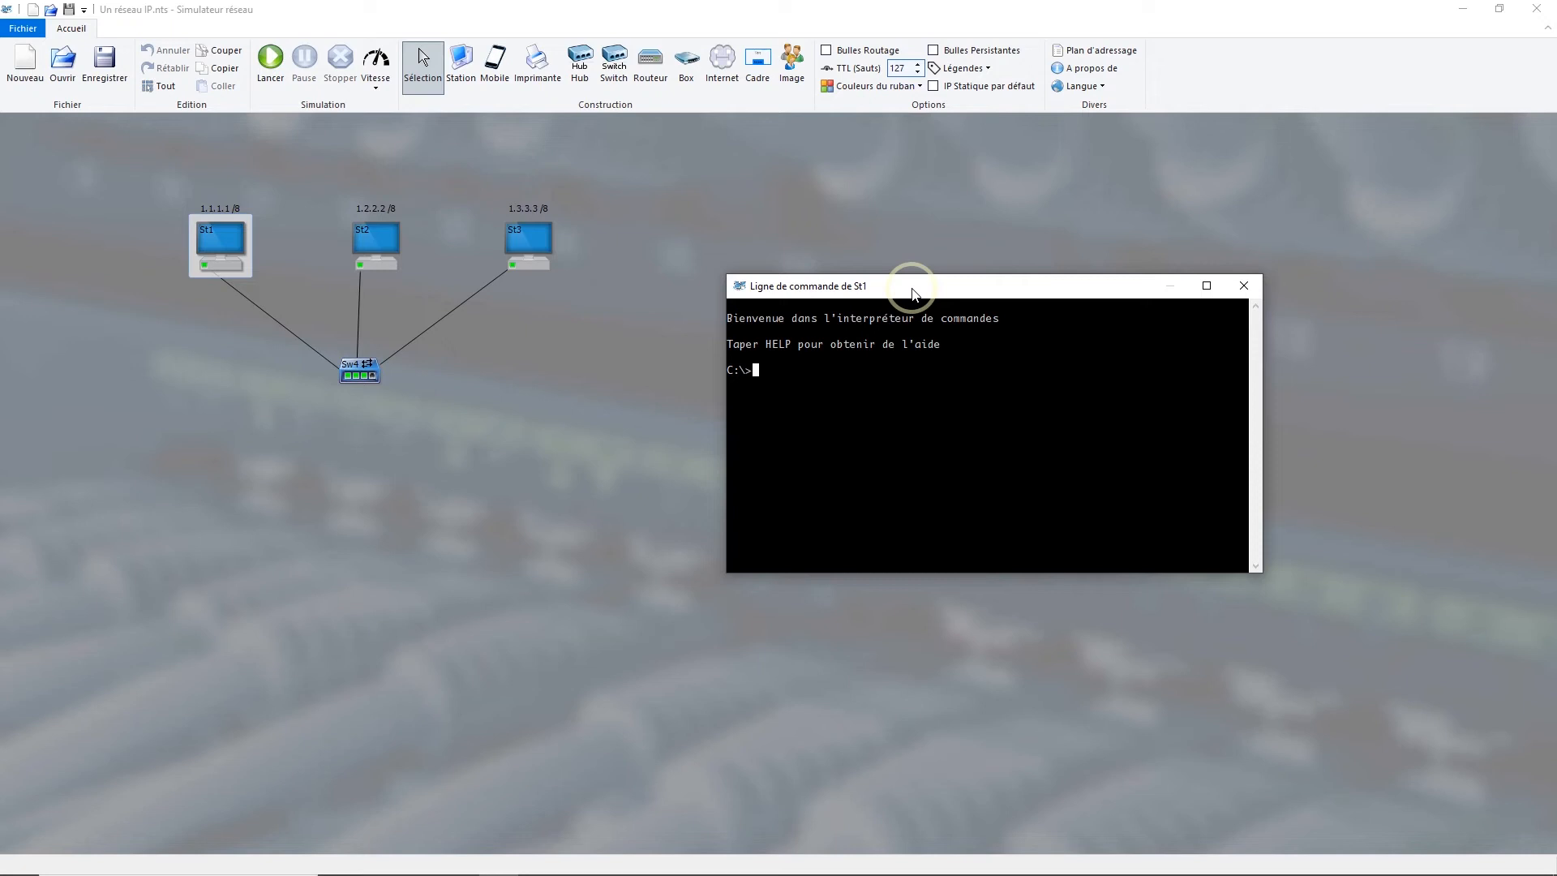
pyautogui.write('help')
pyautogui.press('Return')
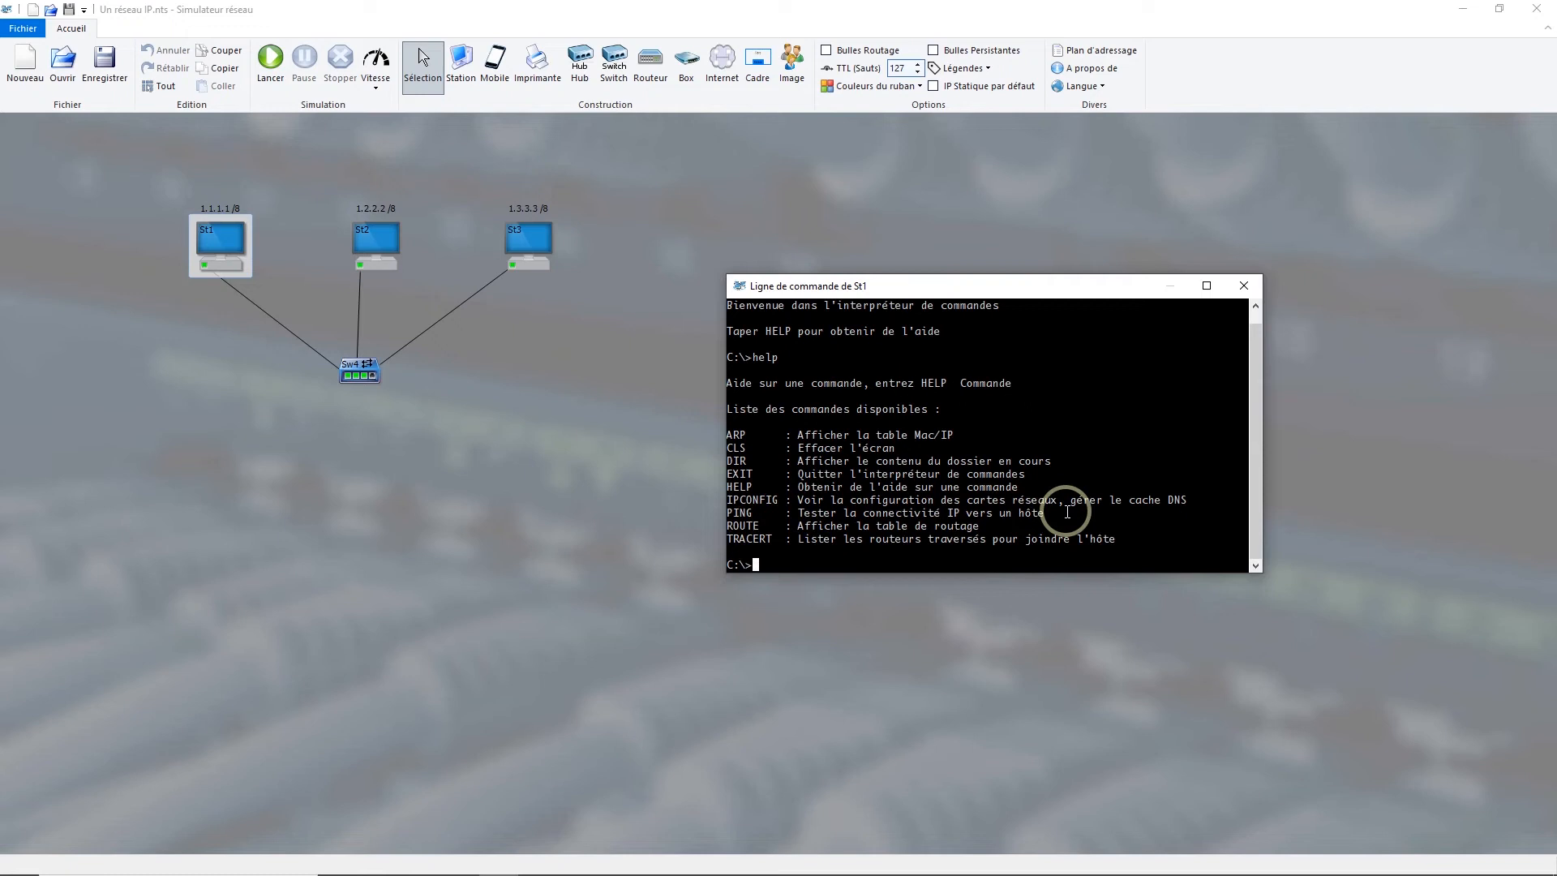
# Step: Show the usage of the ping command in St1's command line and ping station St3 at 1.3.3.3
pyautogui.write('ping')
pyautogui.press('Return')
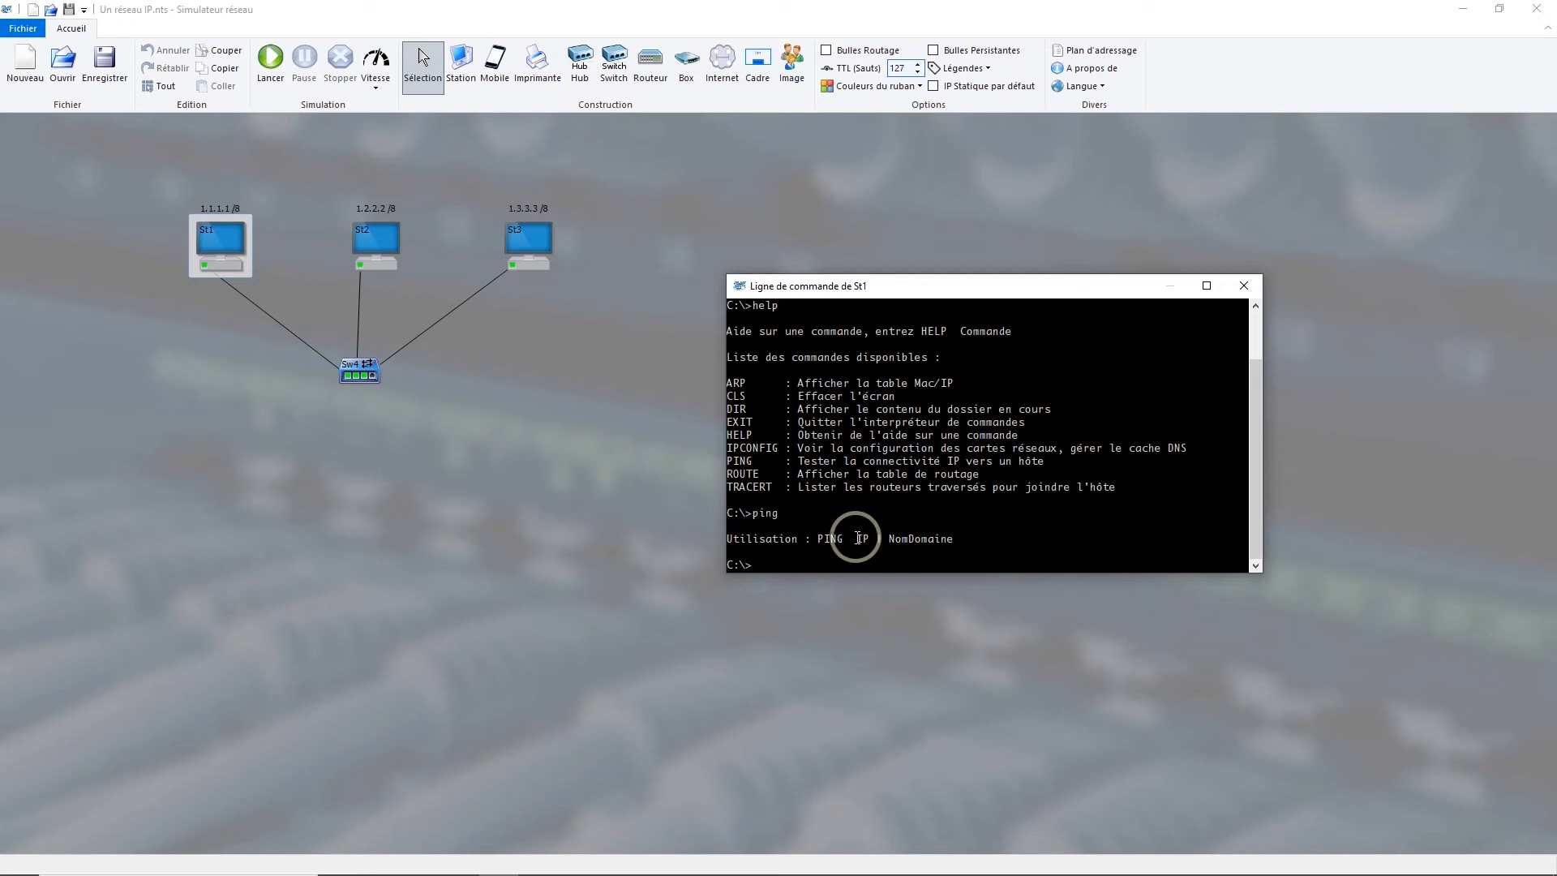
pyautogui.write('ping 1')
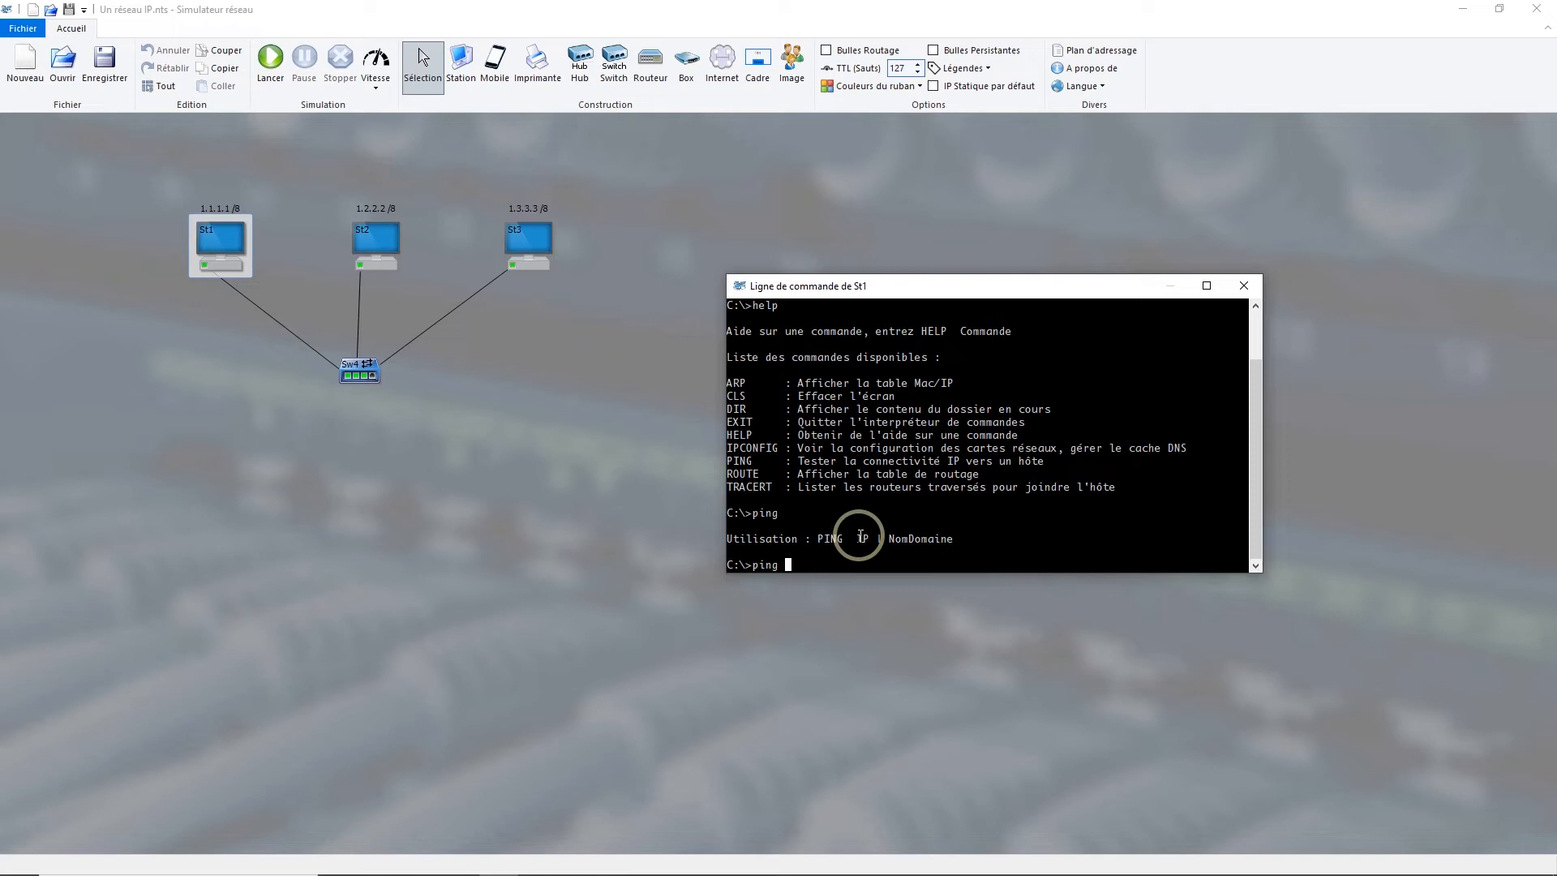
pyautogui.write('.3.3.3')
pyautogui.press('Return')
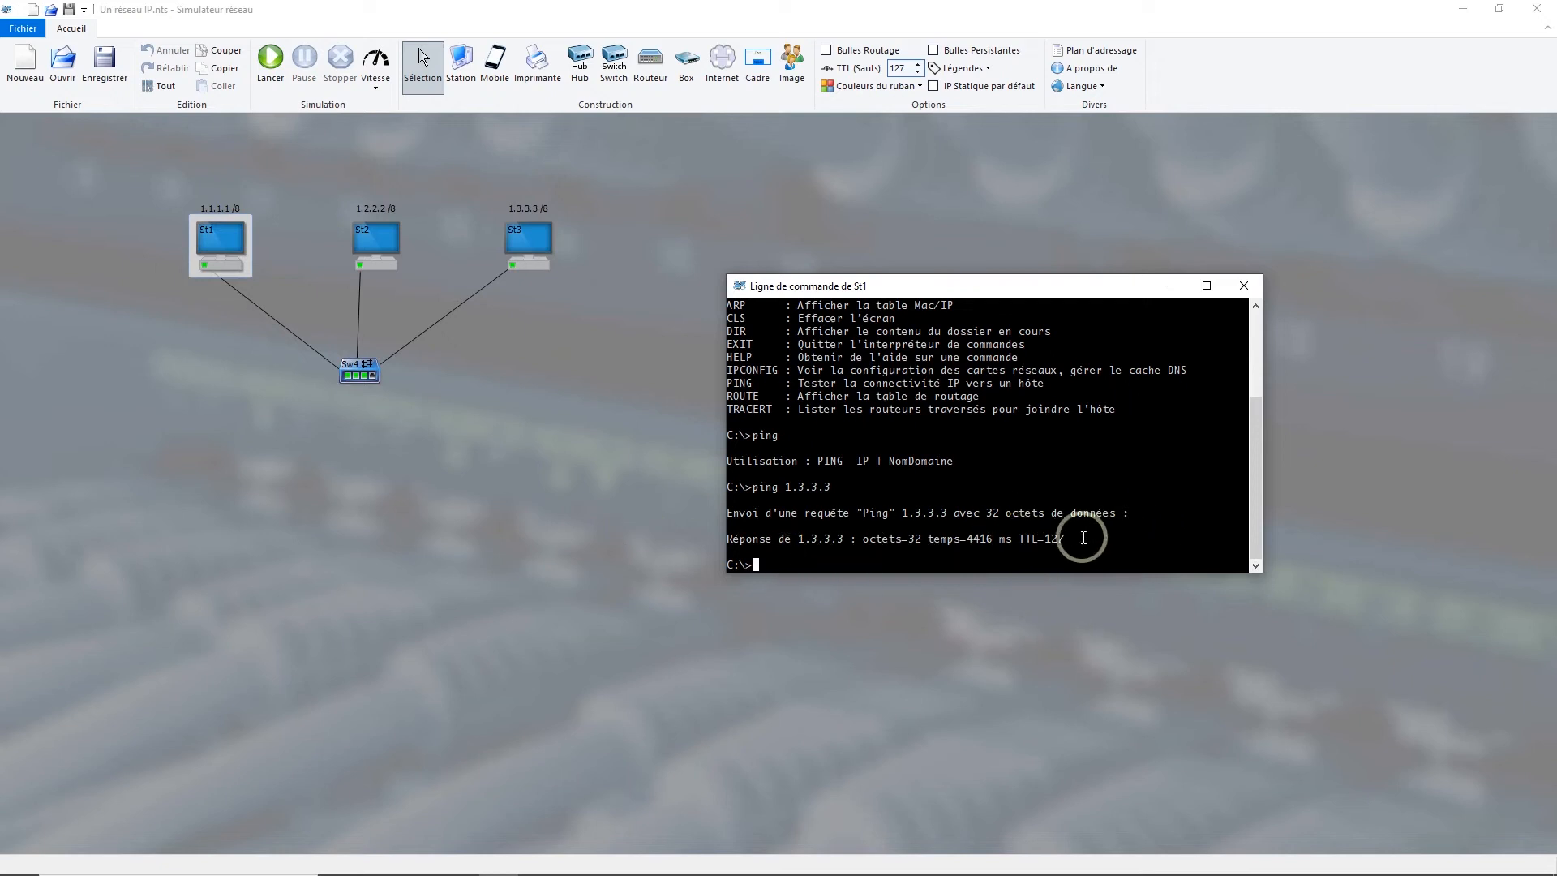
# Step: Check the arp usage, display St1's Mac/IP table with arp -a, and exit the station's command line
pyautogui.moveTo(1031, 286); pyautogui.dragTo(1155, 238)
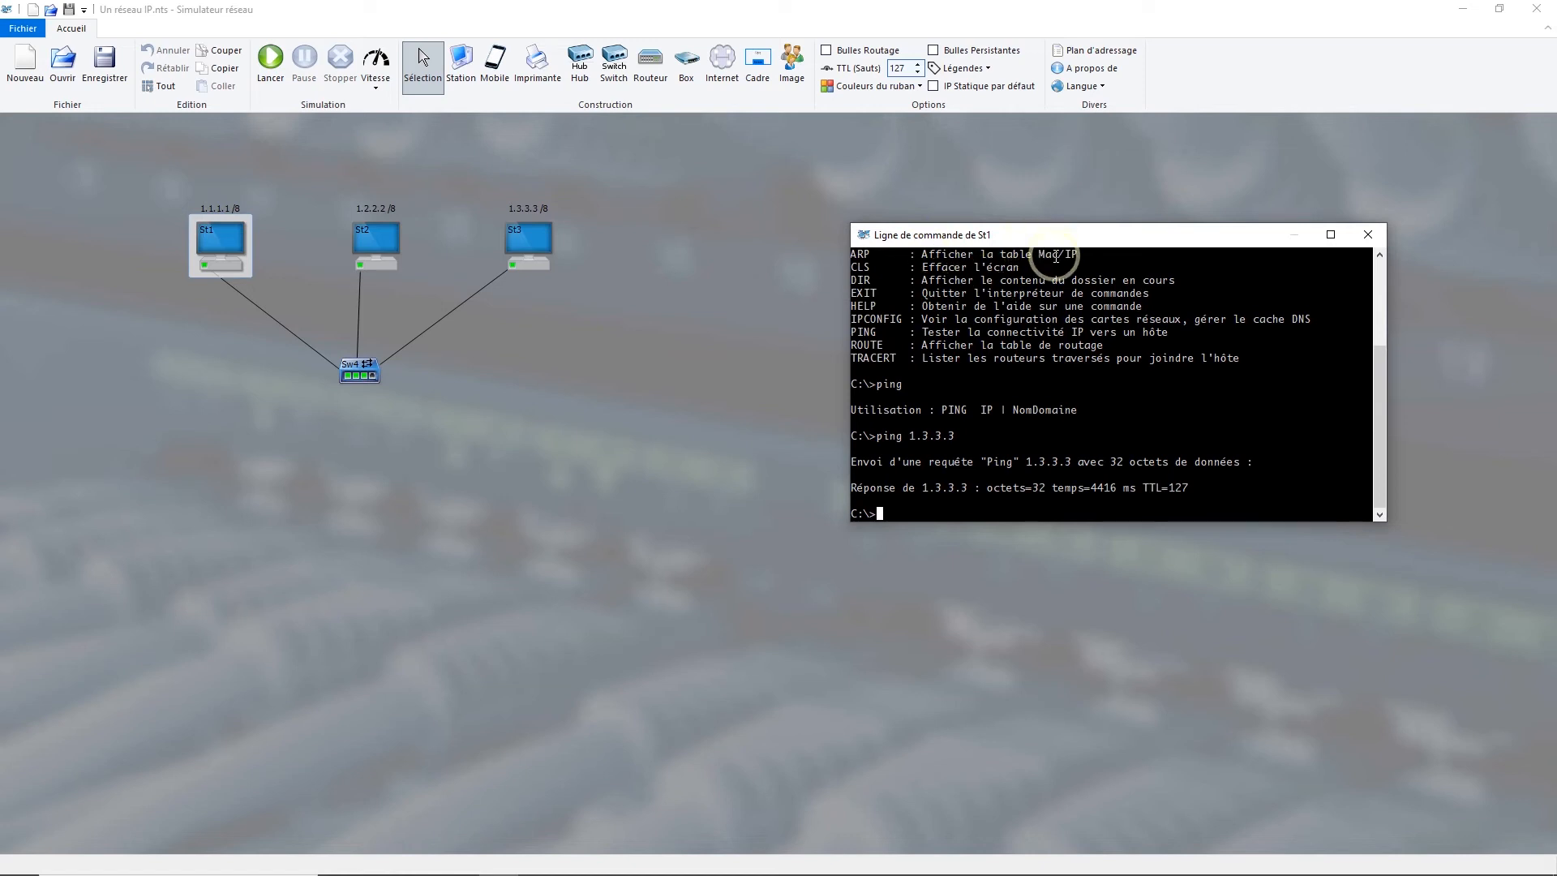
pyautogui.write('arp')
pyautogui.press('Return')
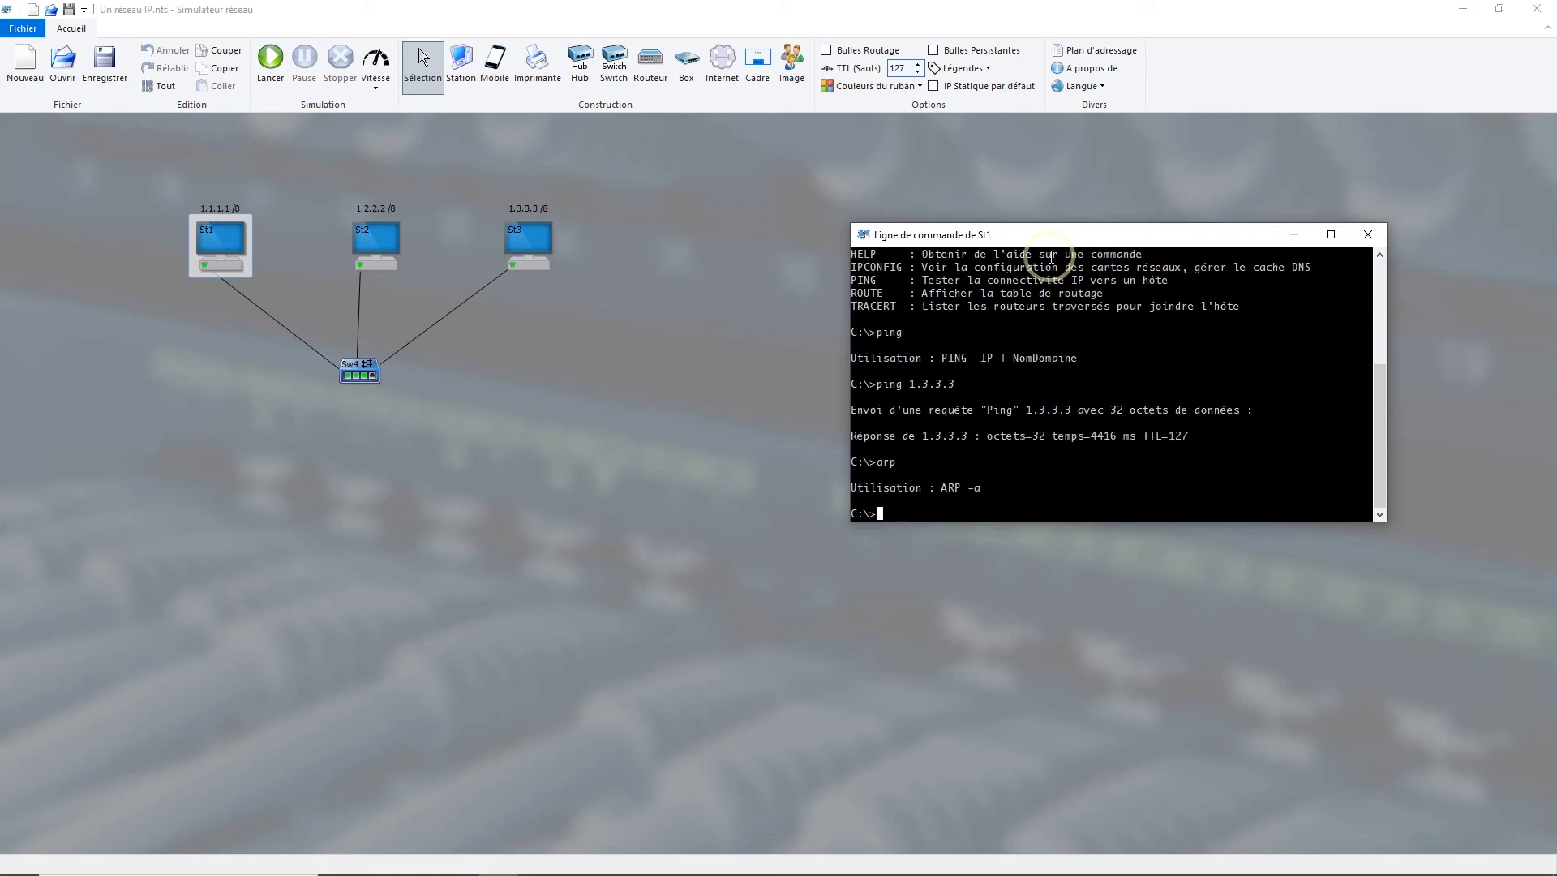
pyautogui.write('arp -a')
pyautogui.press('Return')
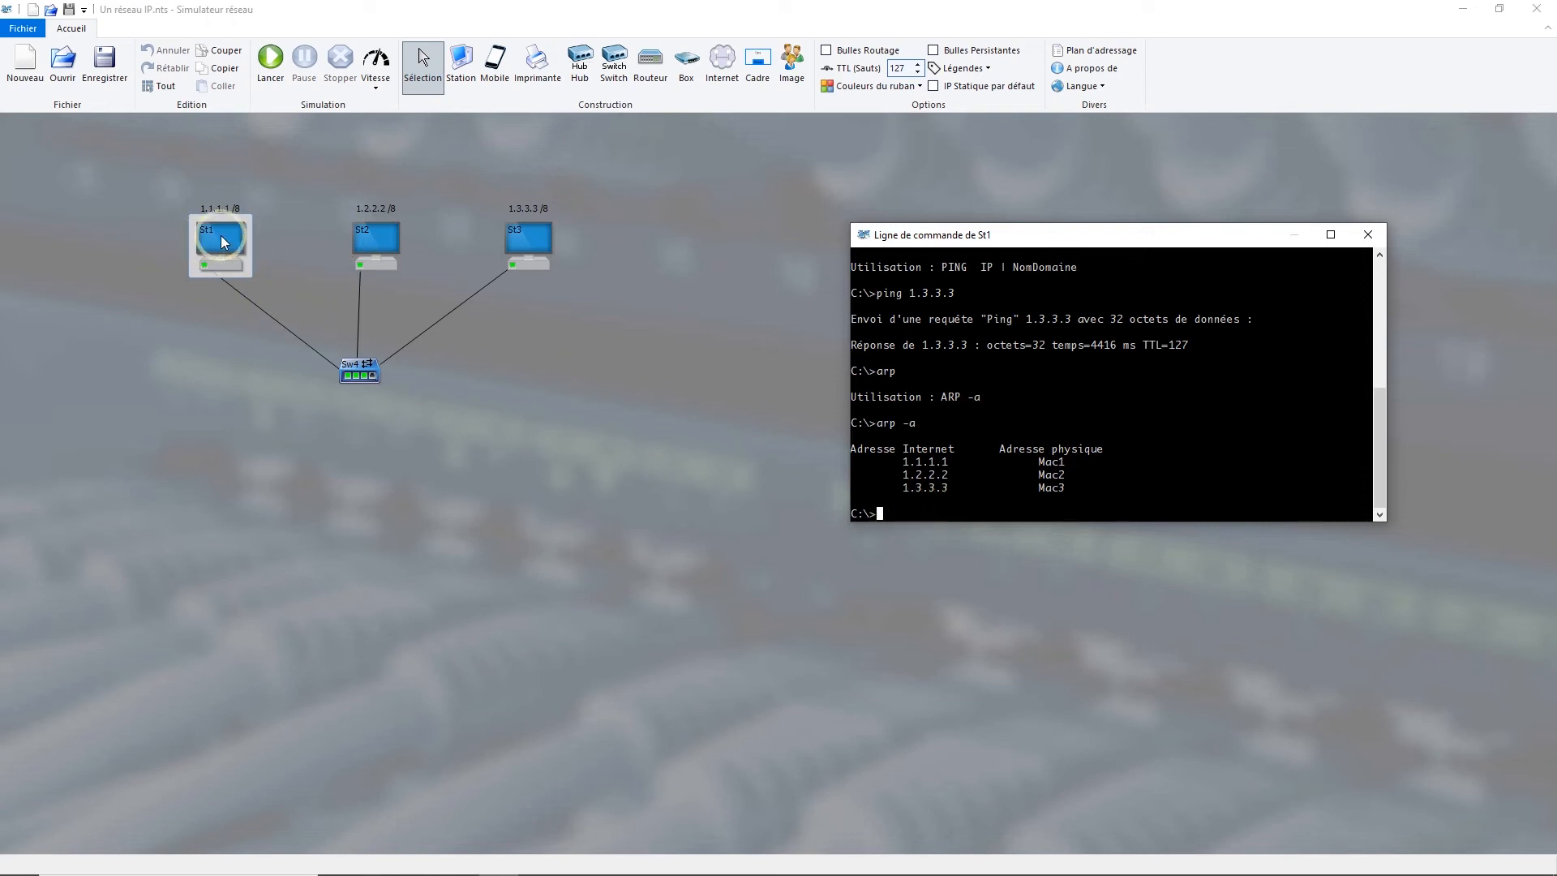
pyautogui.write('exit')
pyautogui.press('Return')
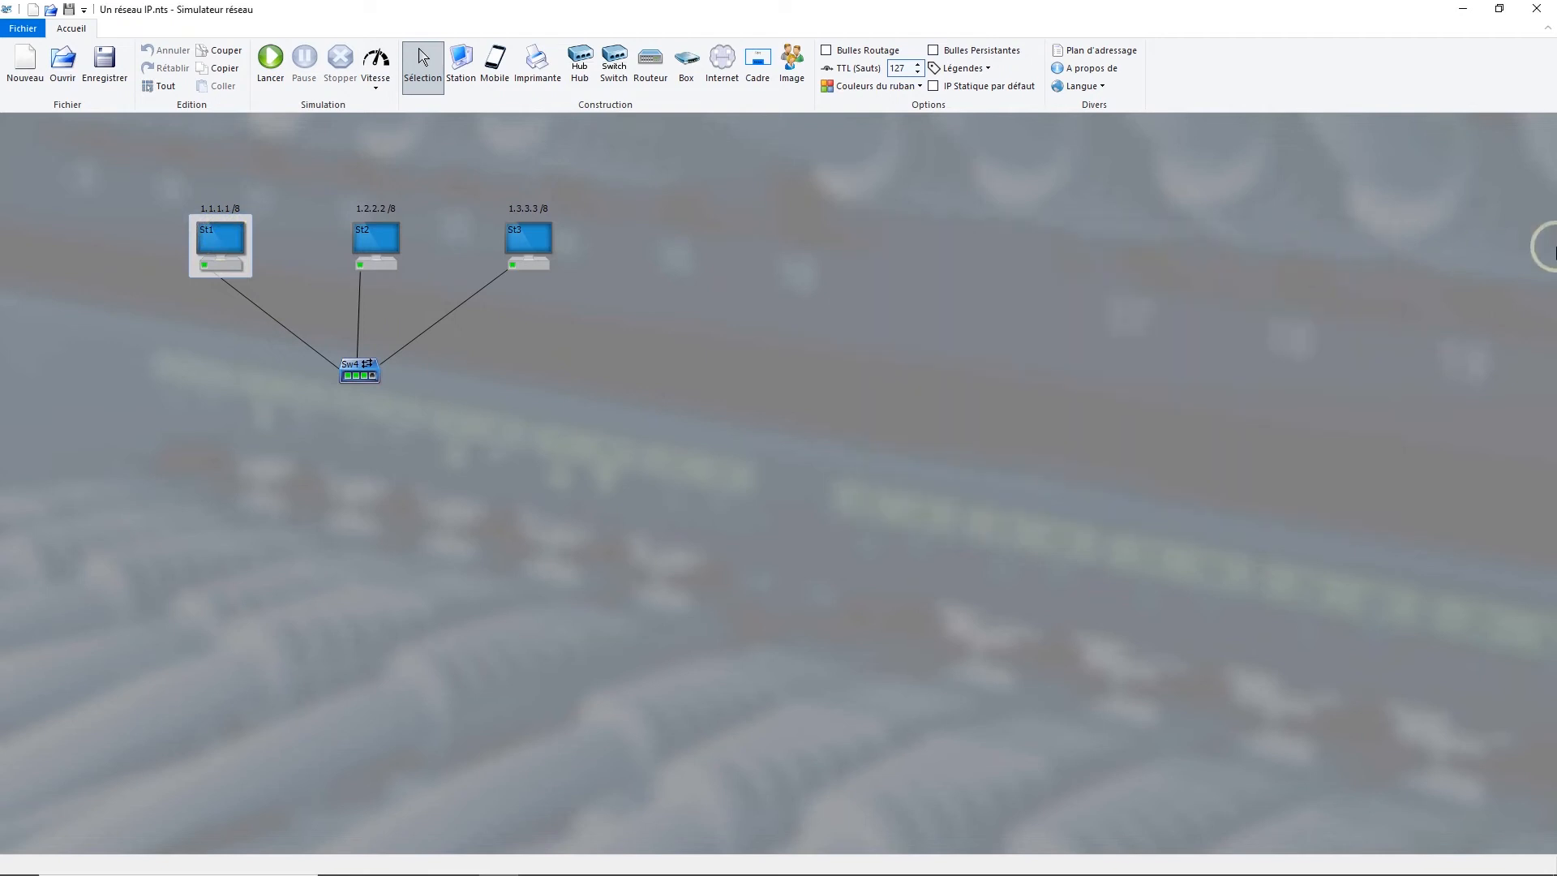
# Step: View station St1's Mac/IP table in its graphical table dialog and close it
pyautogui.rightClick(229, 238)
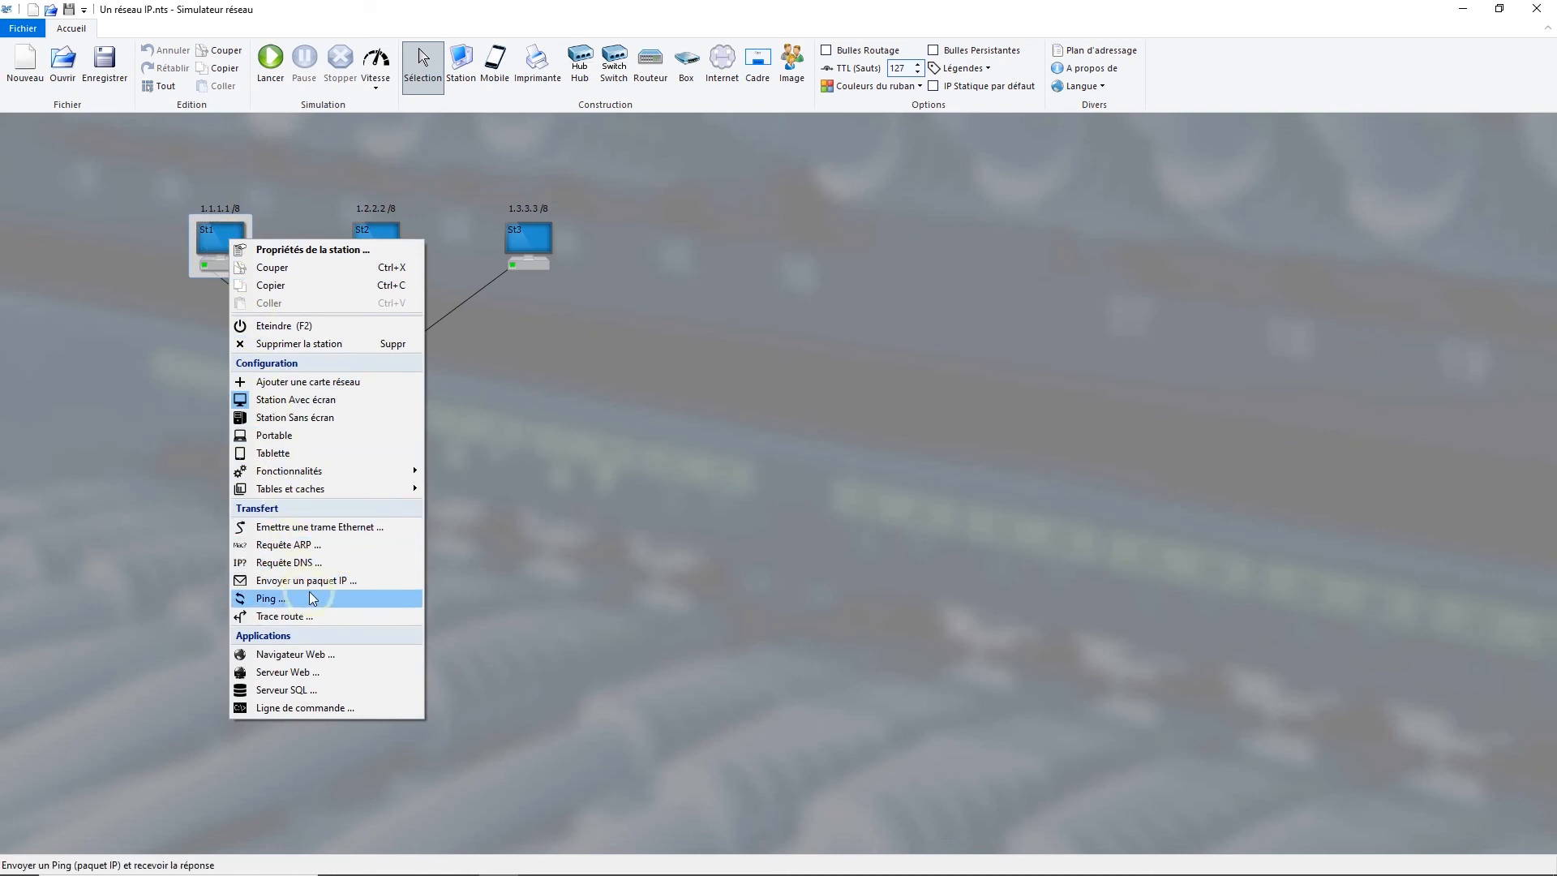
pyautogui.moveTo(362, 492)
pyautogui.click(472, 489)
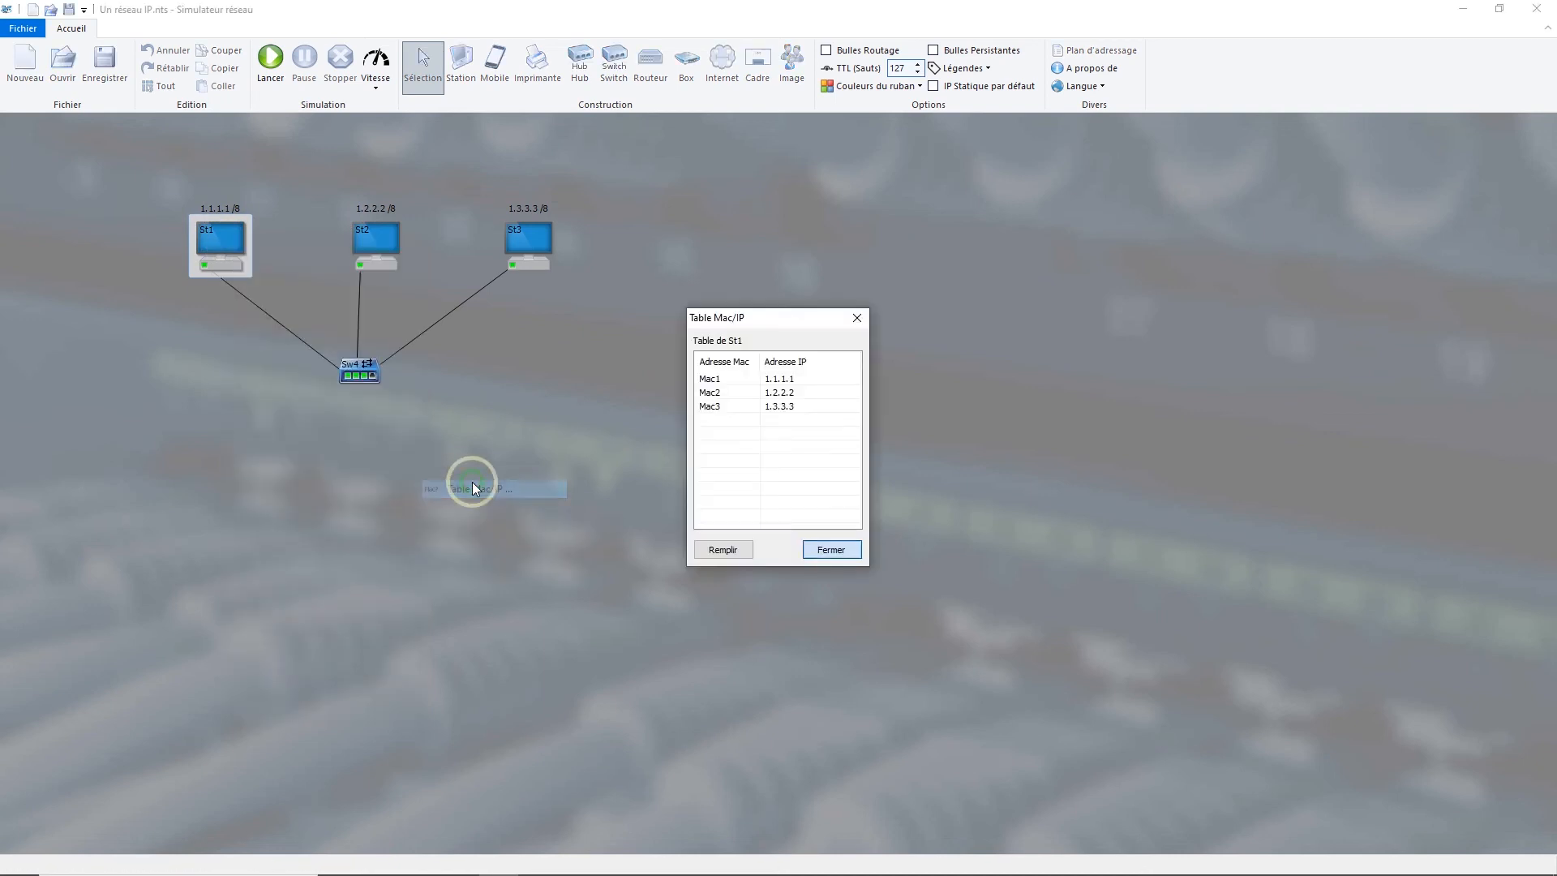
pyautogui.click(815, 557)
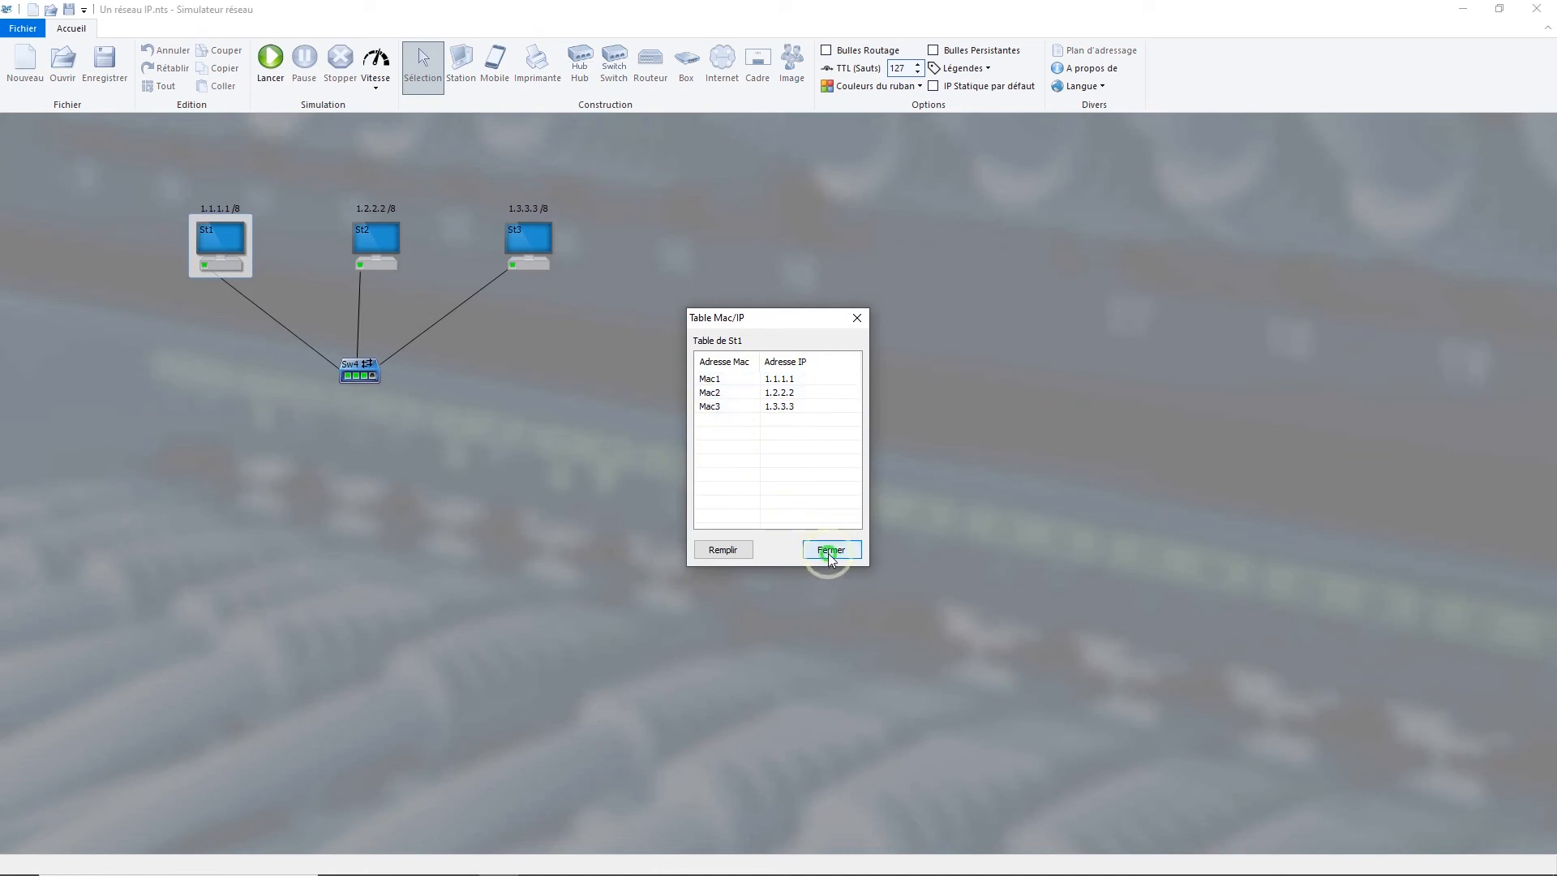
# Step: Run arp -a in station St1's reopened command line and in the Windows command prompt, with both windows side by side
pyautogui.rightClick(217, 237)
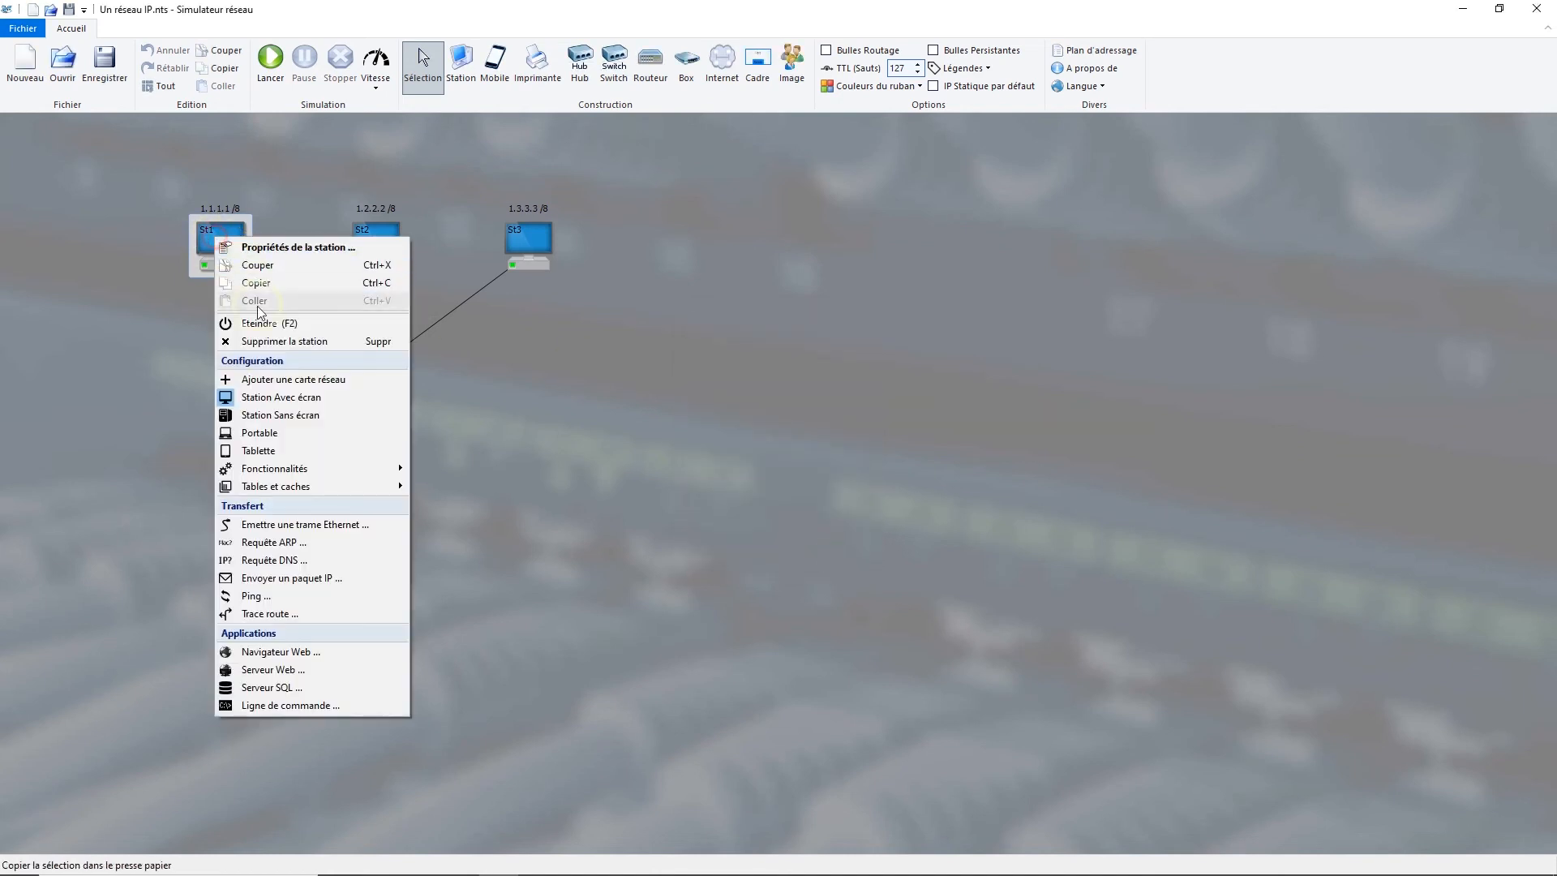
pyautogui.click(336, 705)
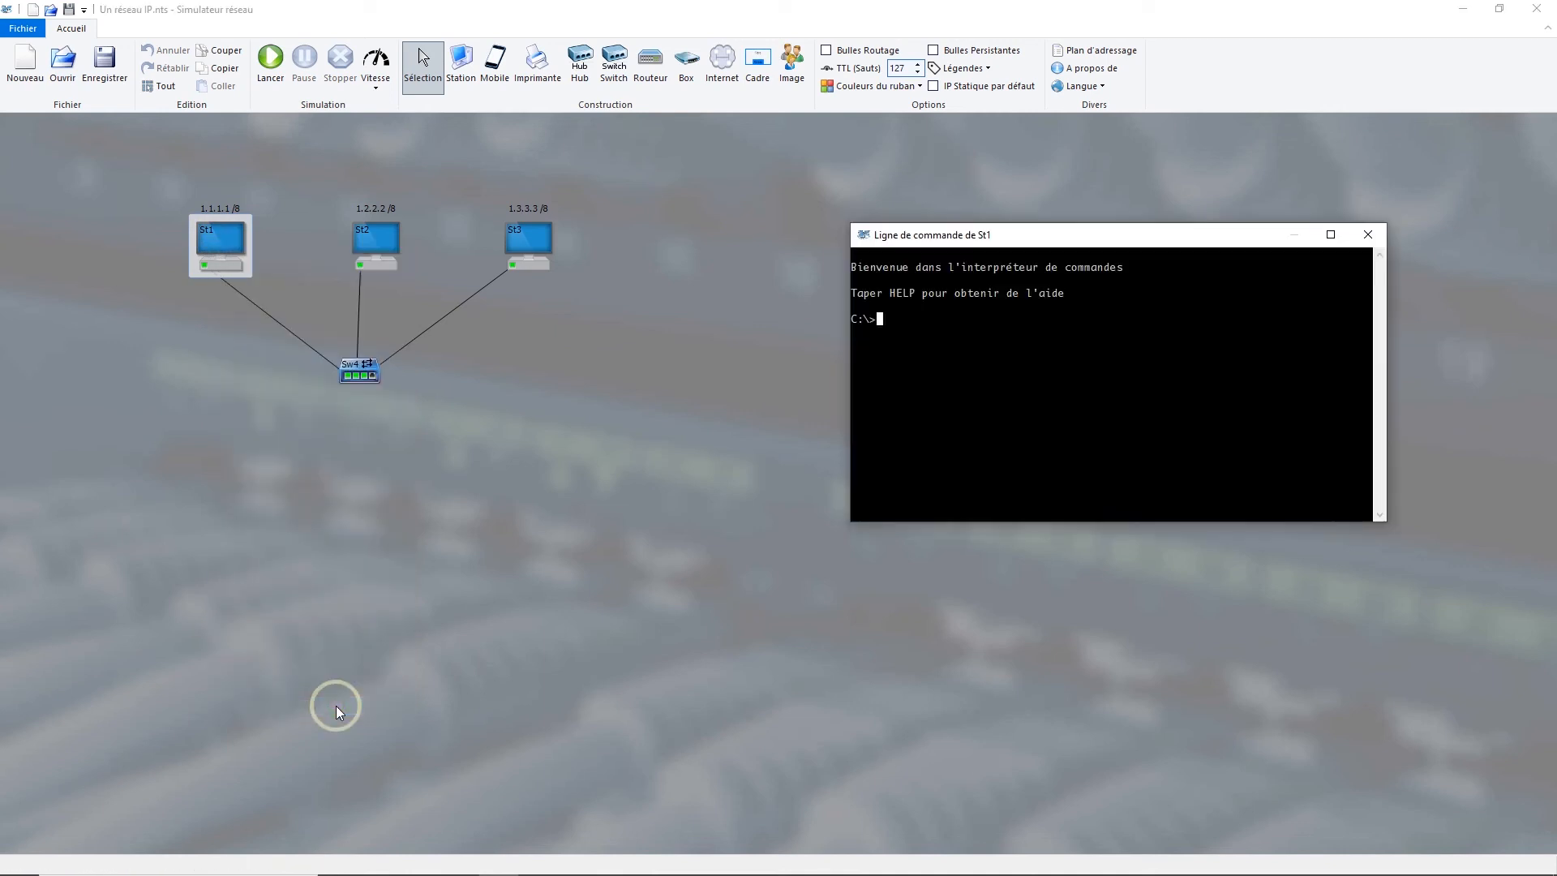
pyautogui.write('arp -a')
pyautogui.press('Return')
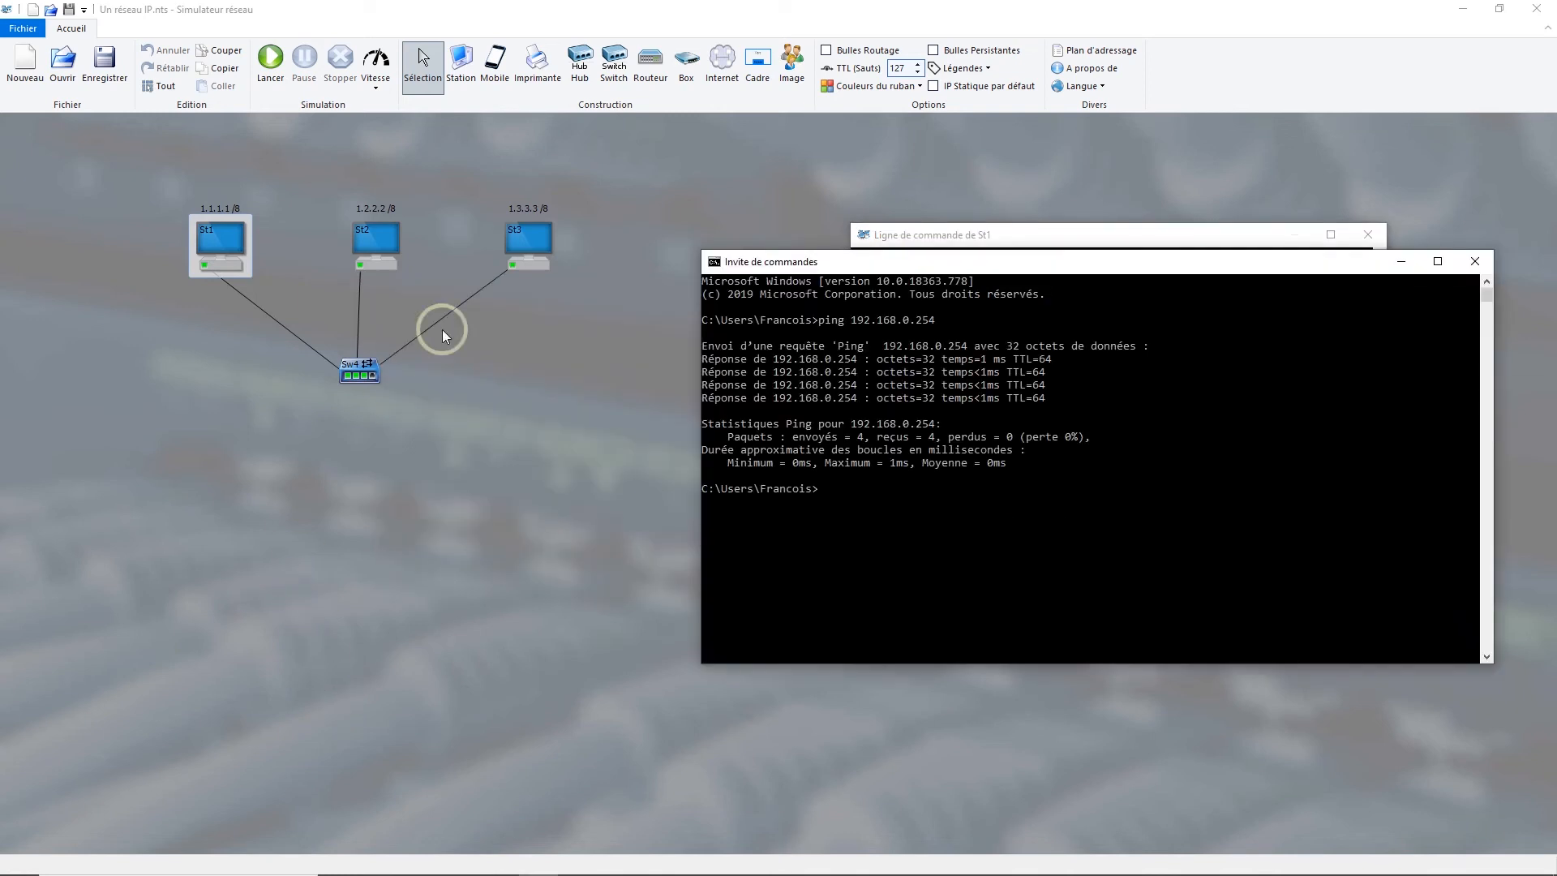
pyautogui.click(1006, 238)
pyautogui.moveTo(1010, 264); pyautogui.dragTo(324, 293)
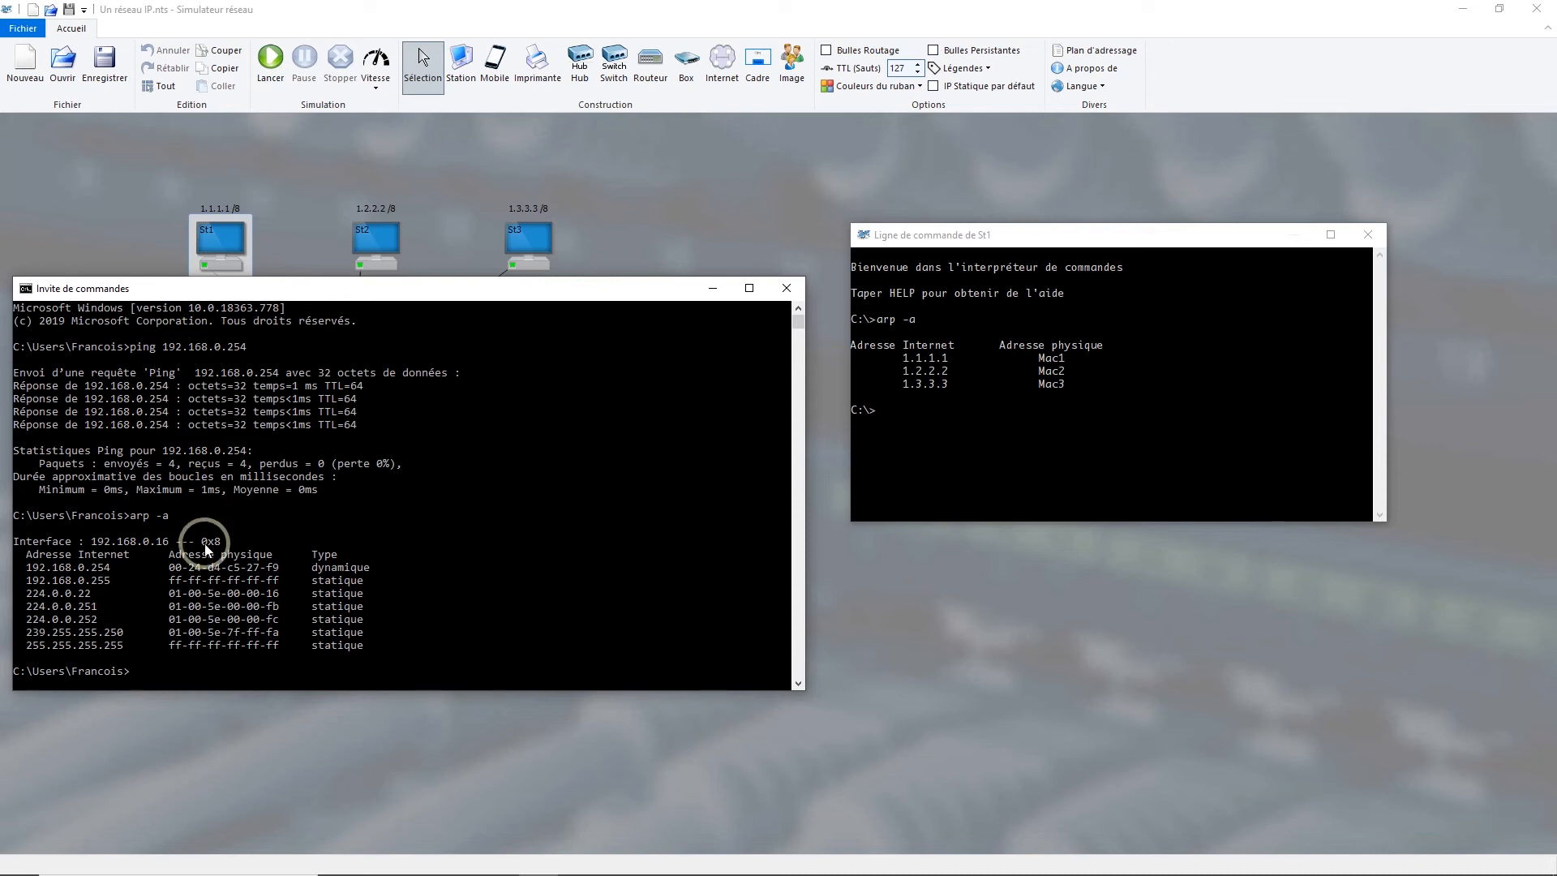
# Step: Return to St1's command line and list the available commands with help
pyautogui.click(1028, 236)
pyautogui.write('help')
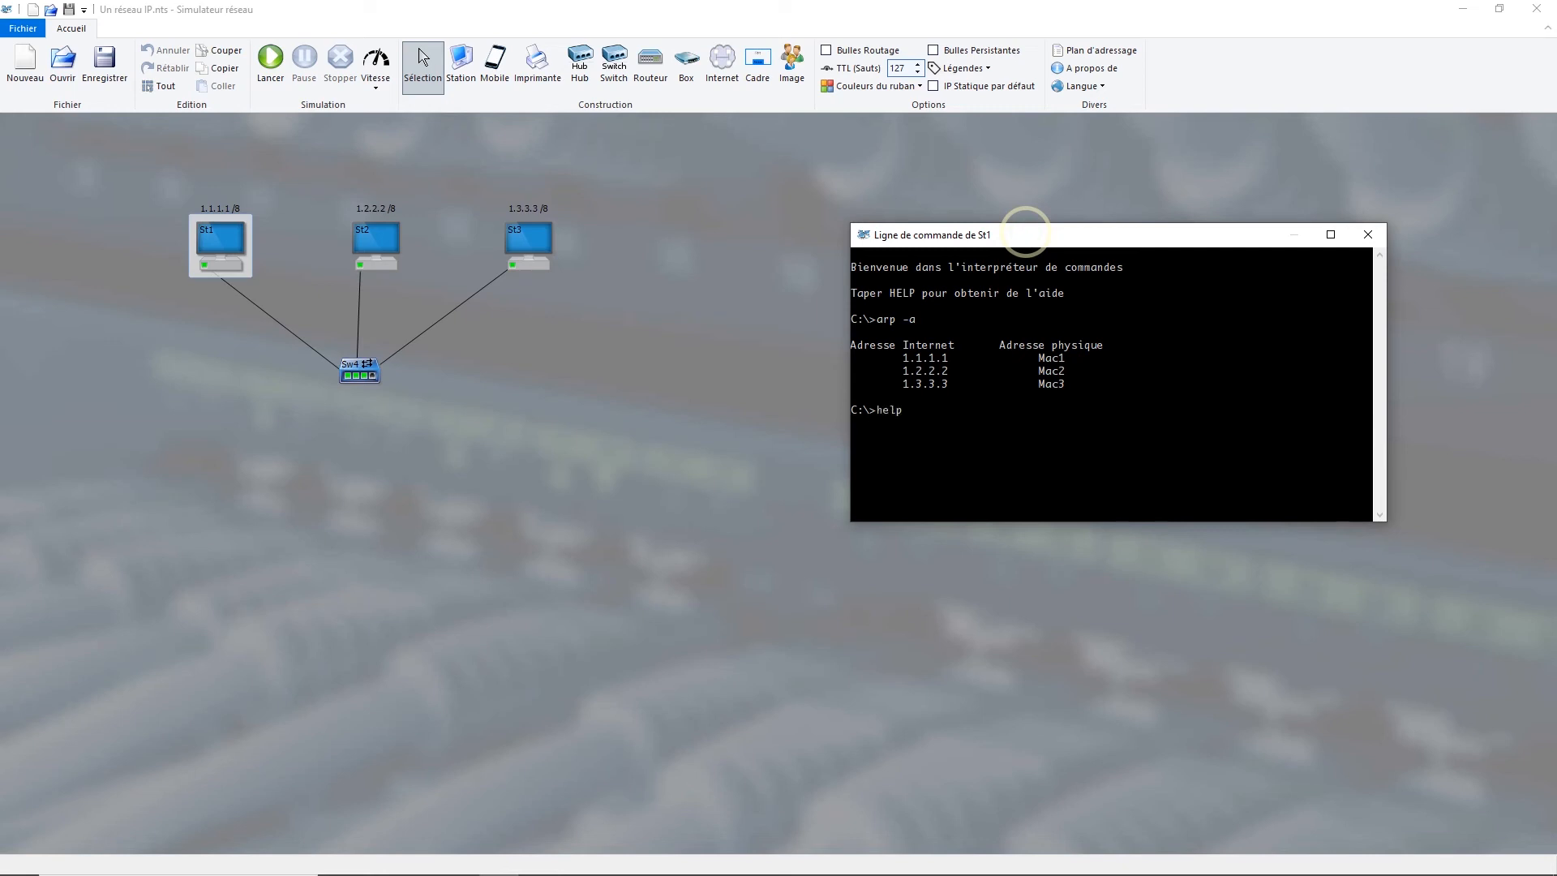
pyautogui.press('Return')
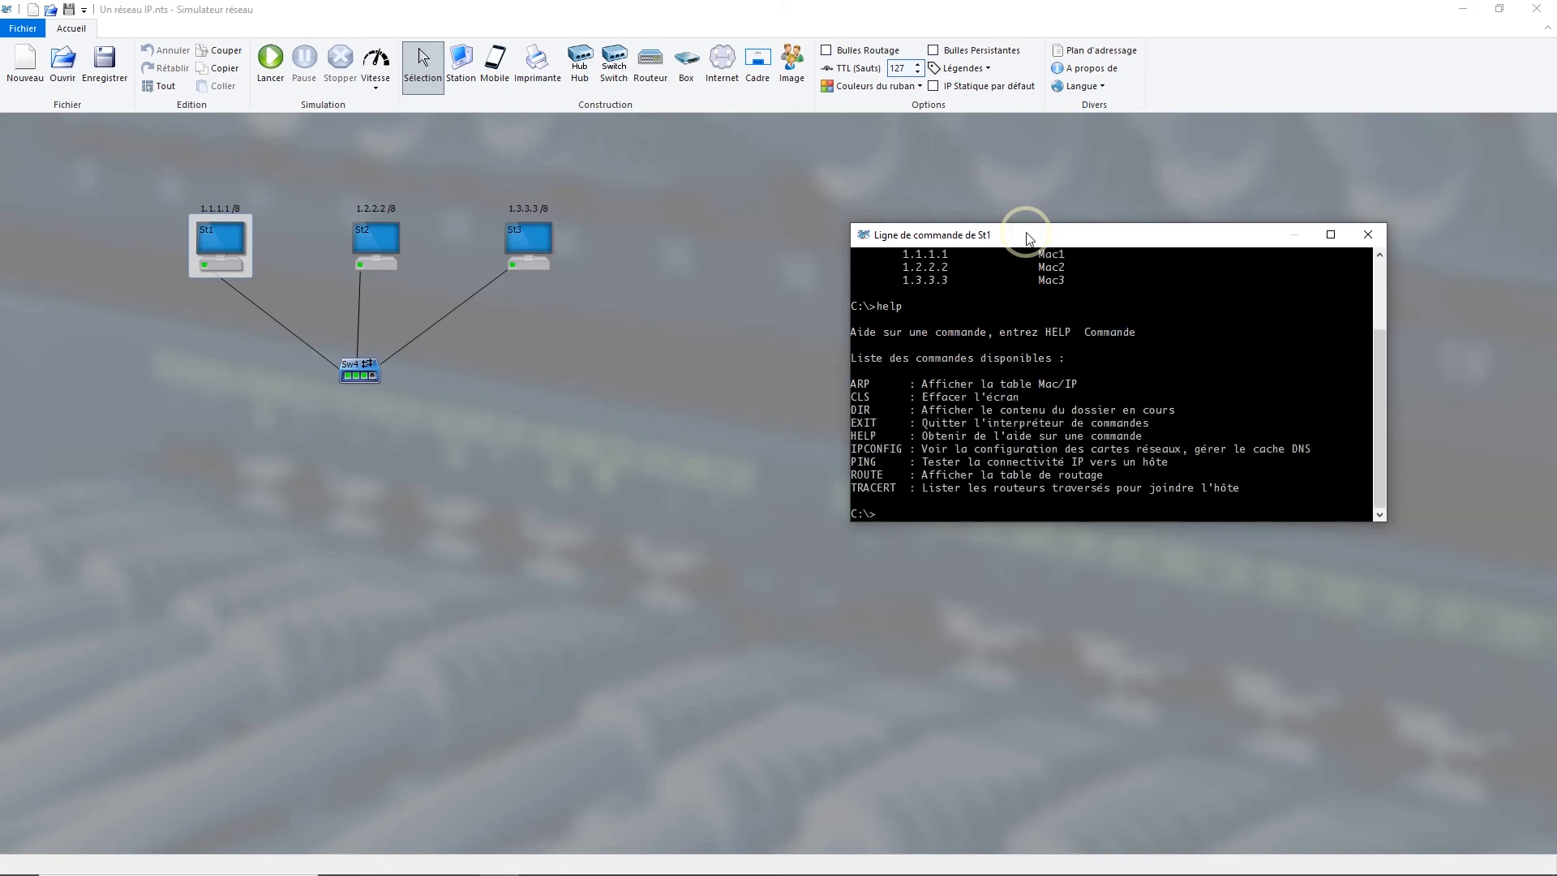
# Step: List the current folder's contents with dir in St1's command line and clear the screen with cls
pyautogui.write('dir')
pyautogui.press('Return')
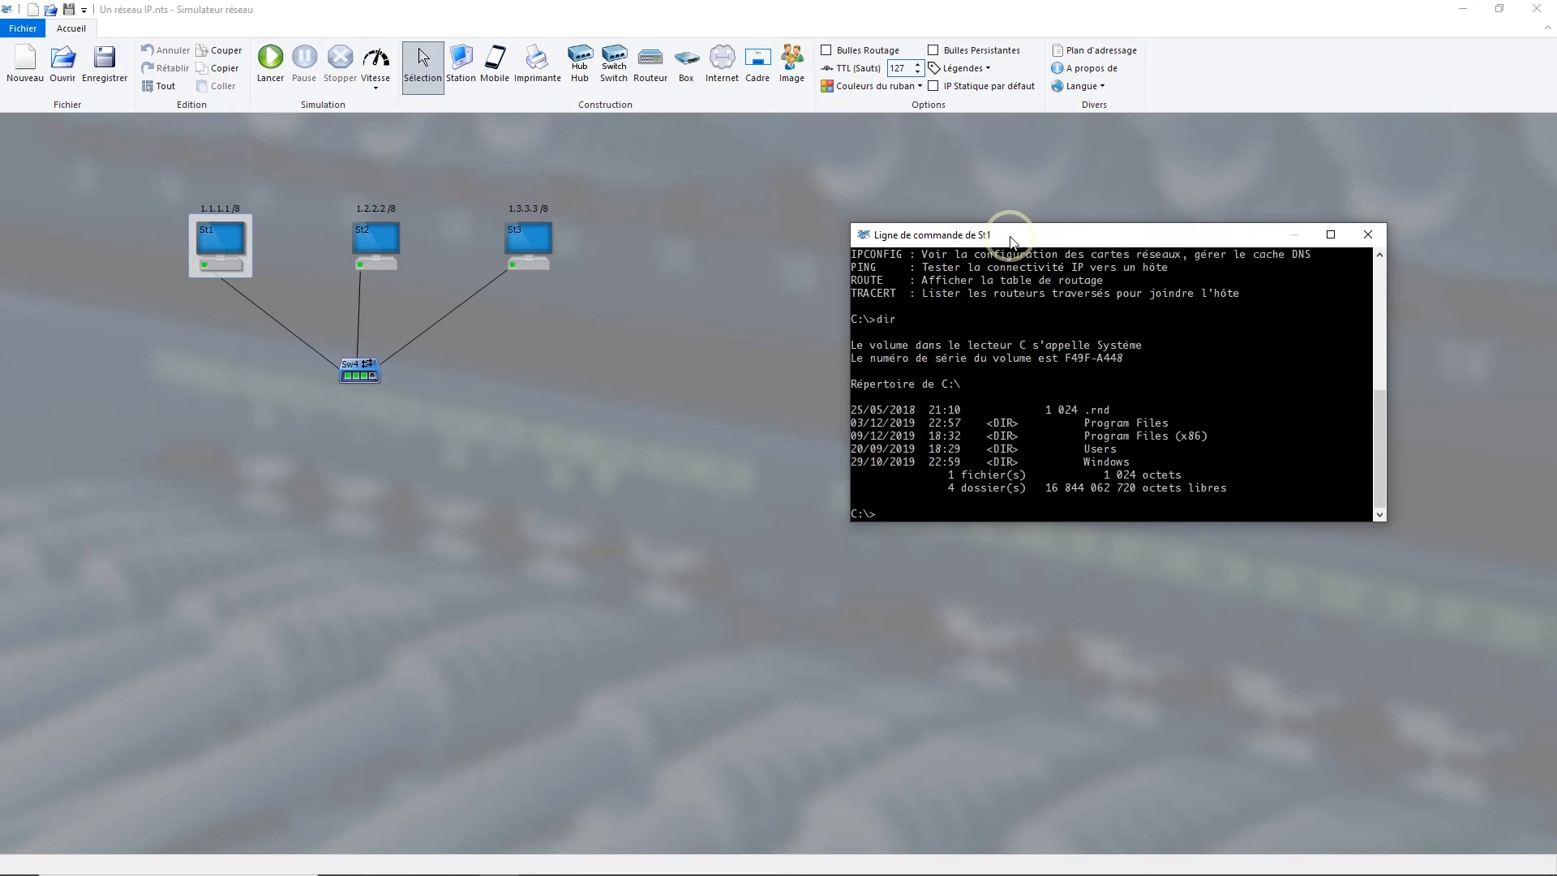
pyautogui.write('cls')
pyautogui.press('Return')
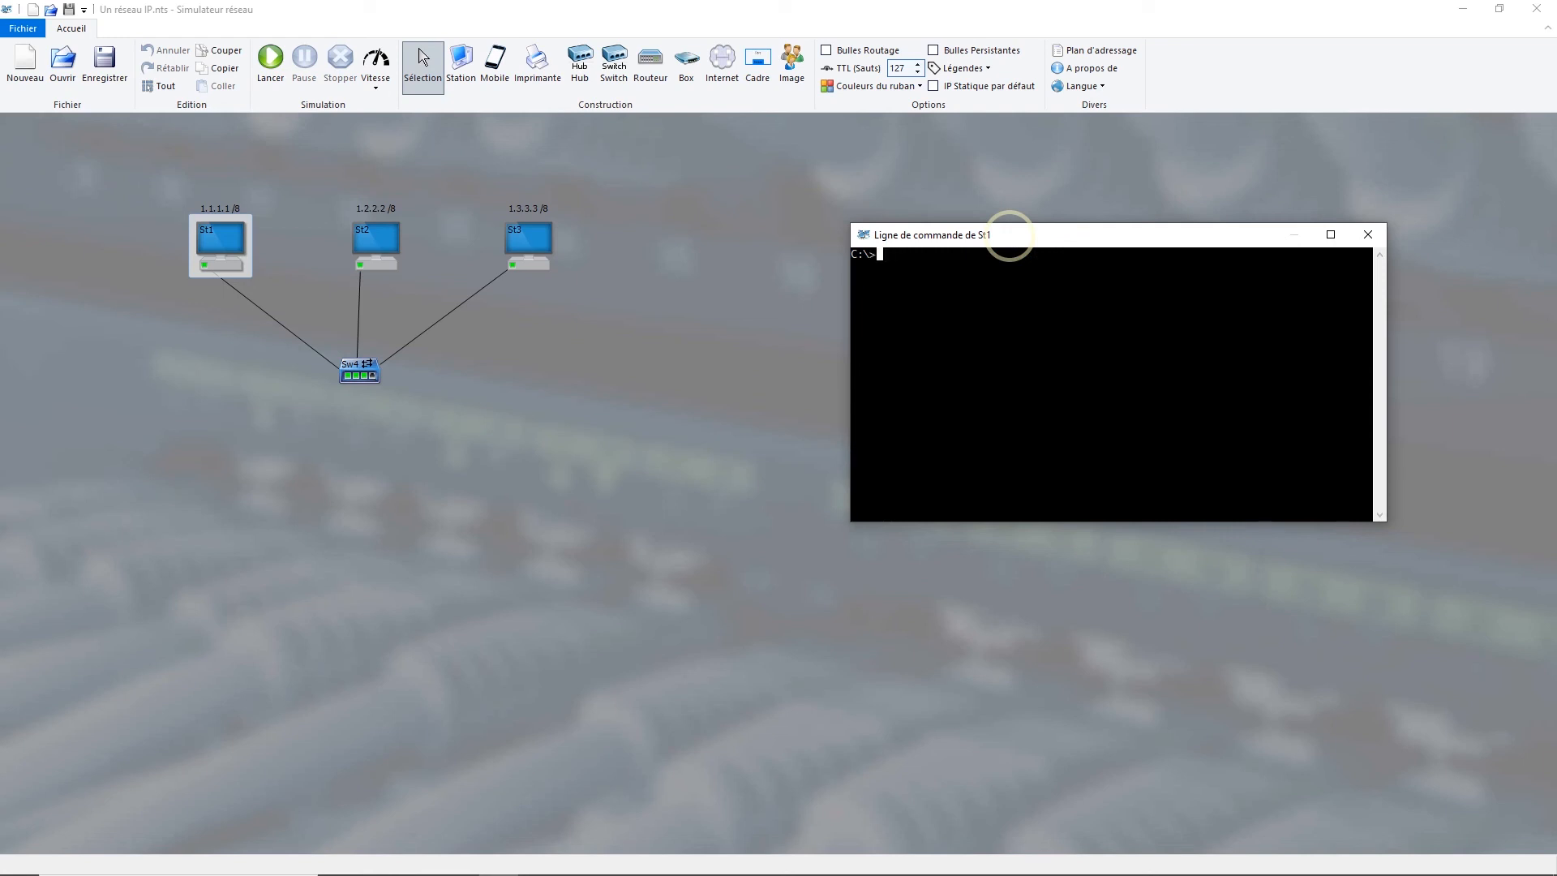
pyautogui.write('dir')
pyautogui.press('BackSpace')
pyautogui.press('BackSpace')
pyautogui.press('BackSpace')
# Step: List the available commands with help and show the detailed help for arp in St1's command line
pyautogui.write('help')
pyautogui.press('Return')
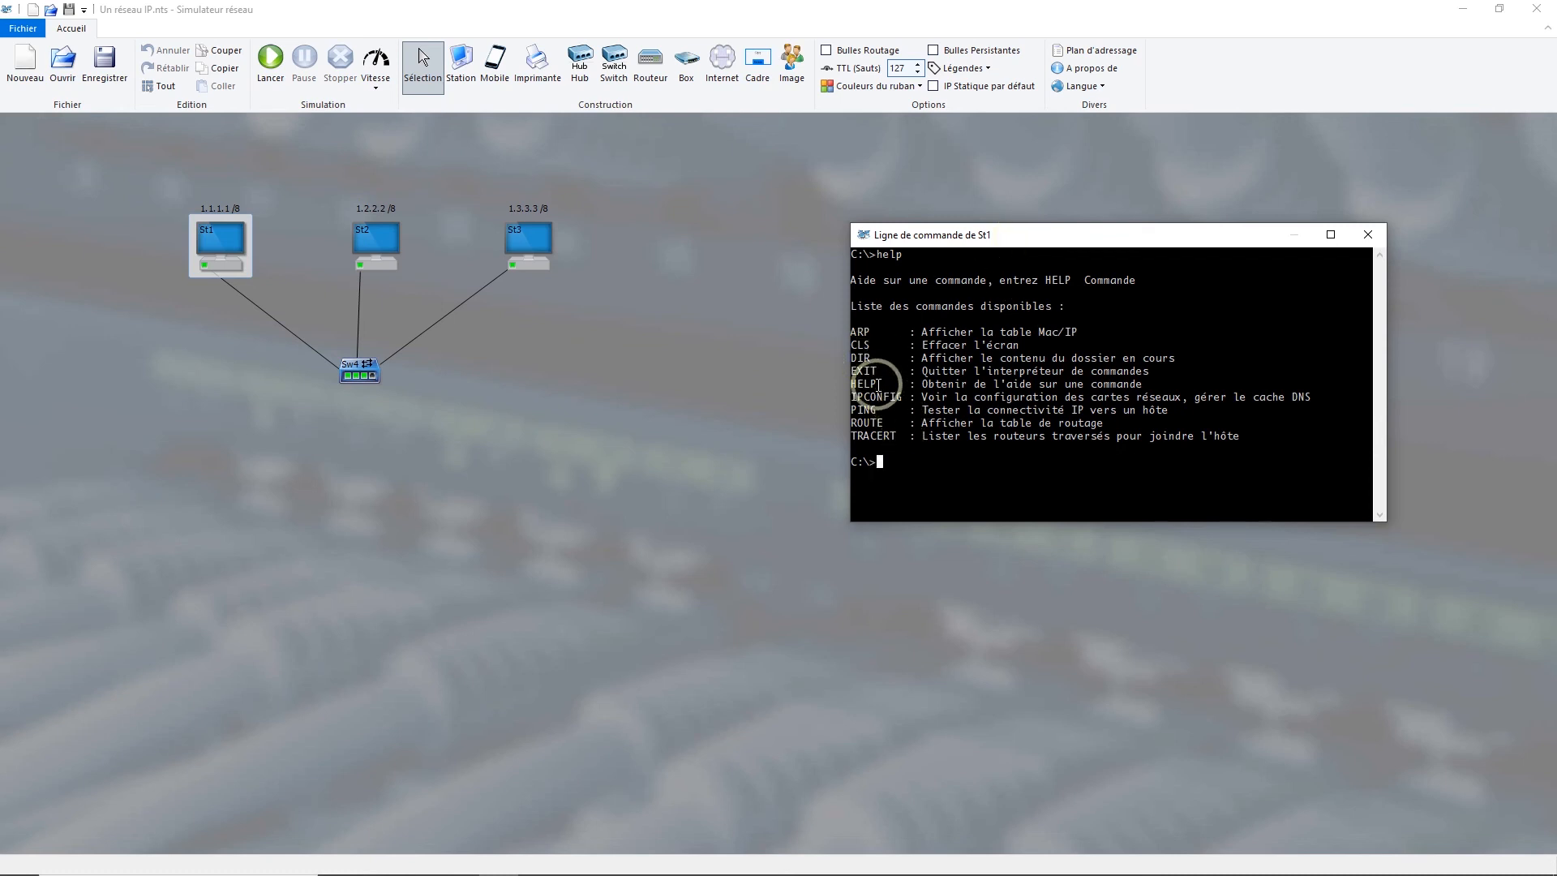
pyautogui.write('help arp')
pyautogui.press('Return')
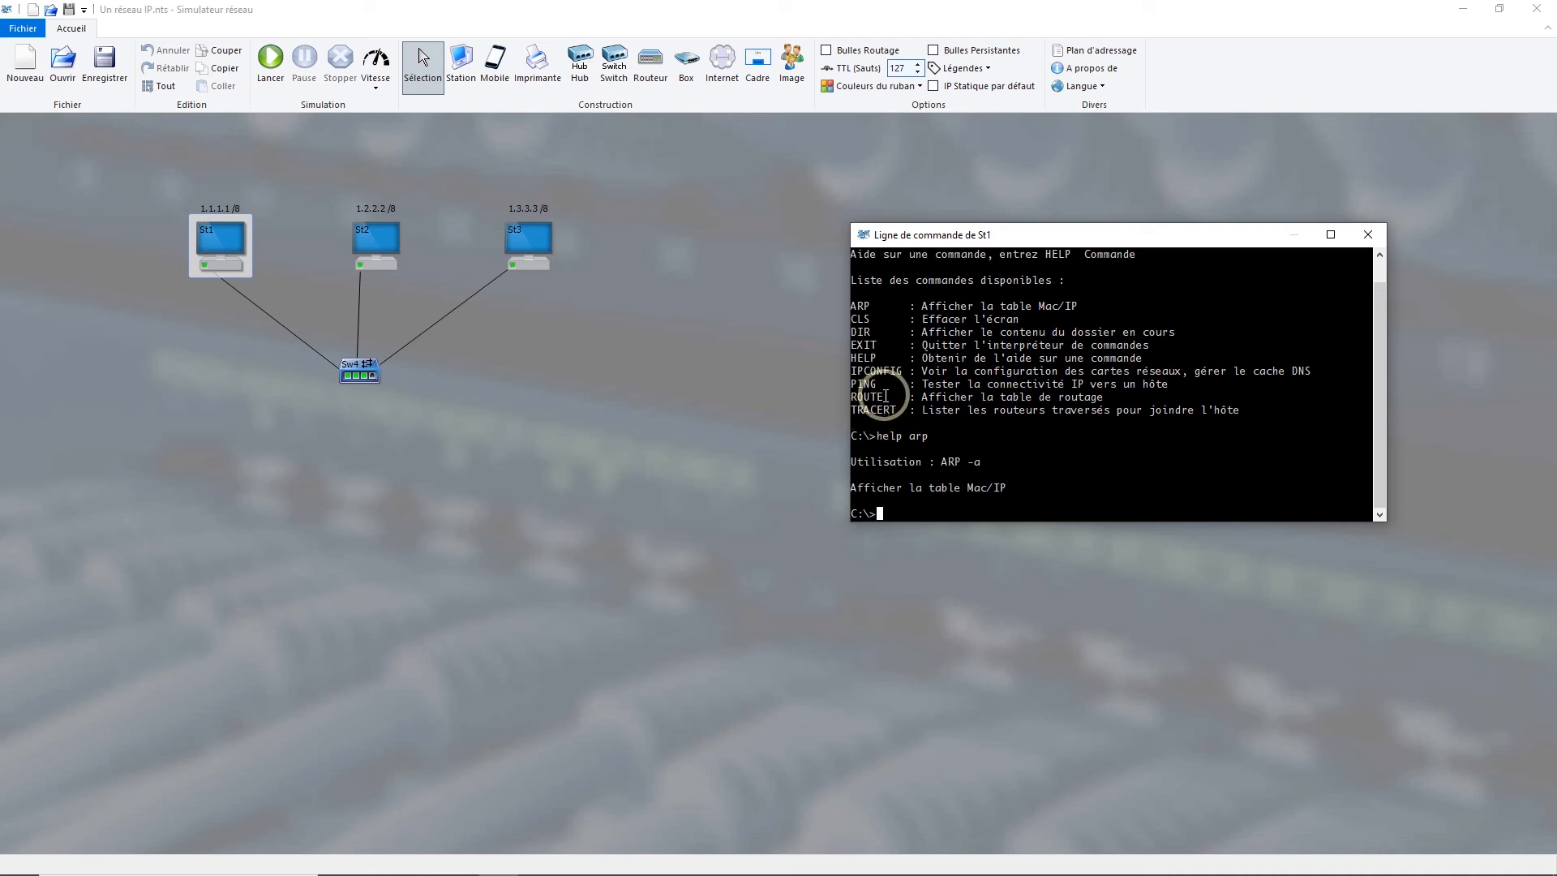
# Step: Display station St1's IP configuration with ipconfig
pyautogui.write('ipconfig')
pyautogui.press('Return')
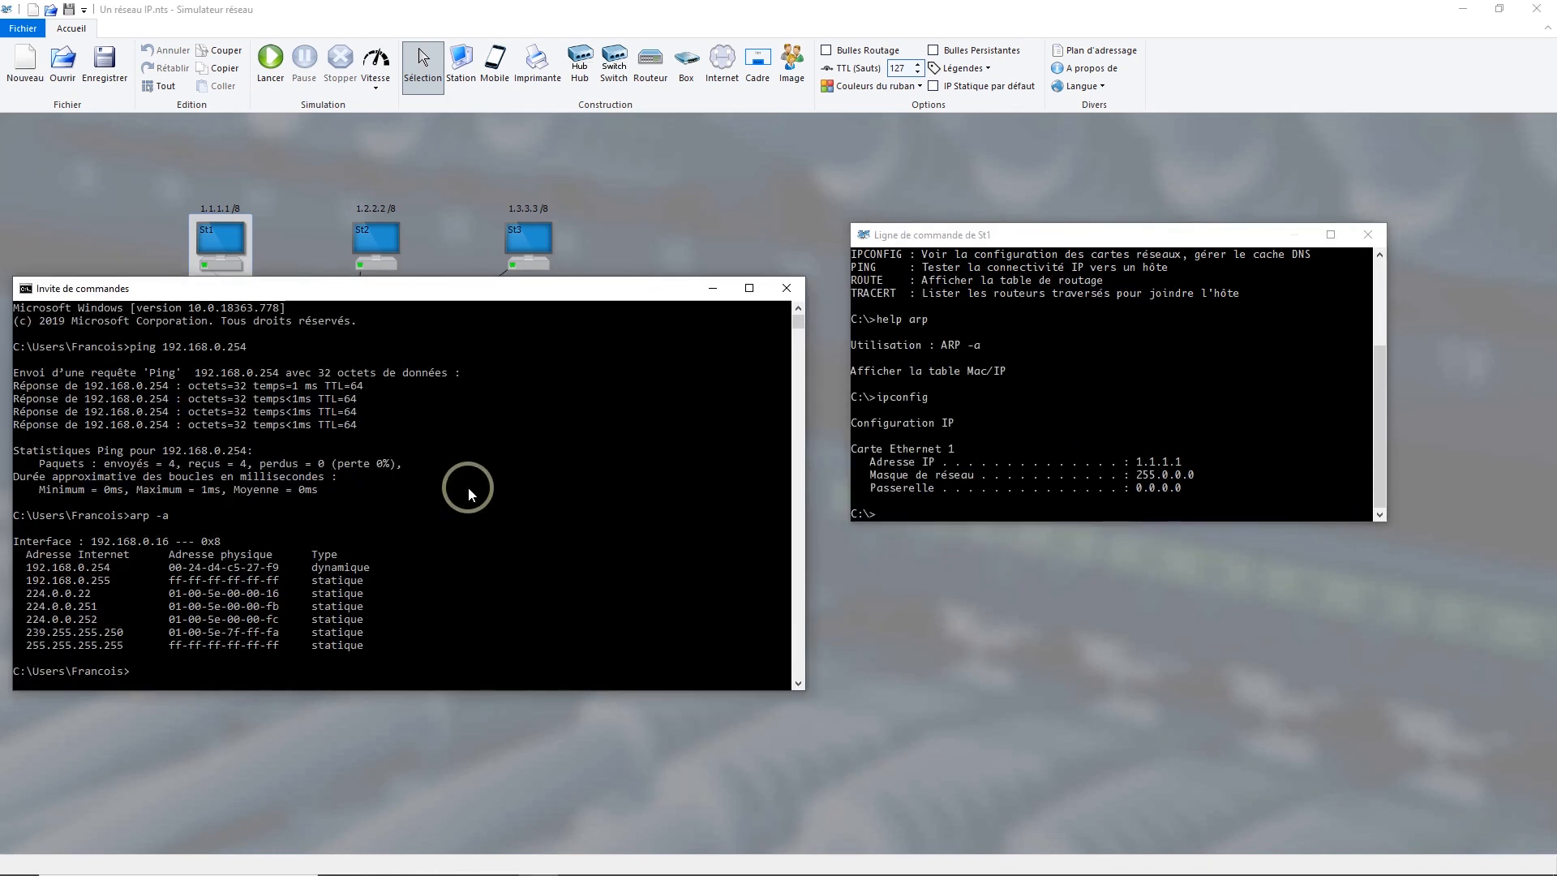
# Step: Display the real computer's IP configuration with ipconfig in the Windows command prompt
pyautogui.write('ipconfig')
pyautogui.press('Return')
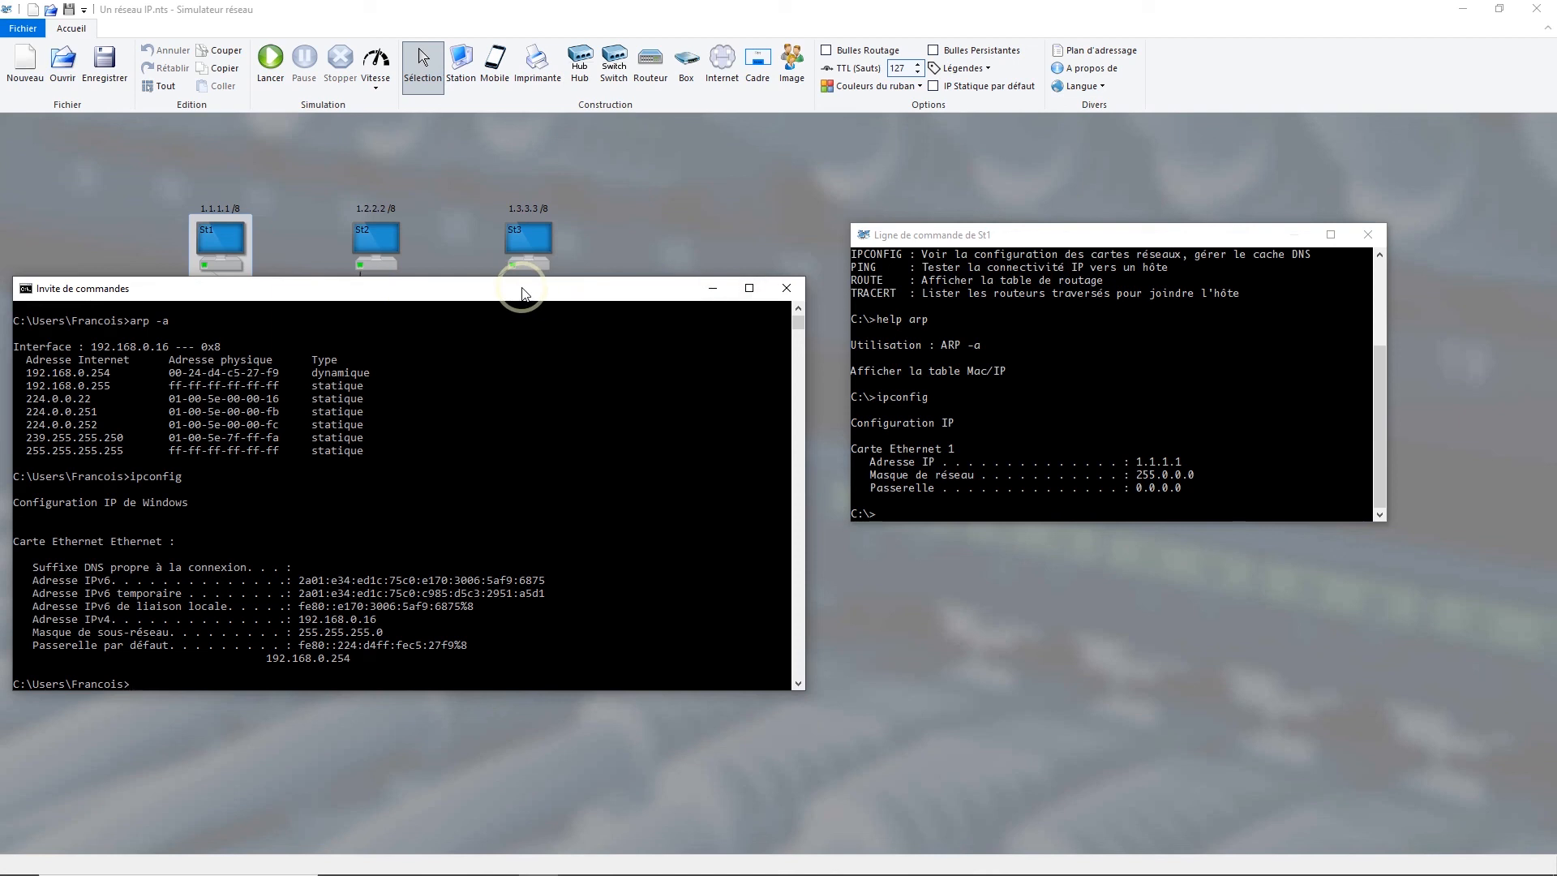
# Step: Exit the Windows command prompt and station St1's command line
pyautogui.write('exit')
pyautogui.press('Return')
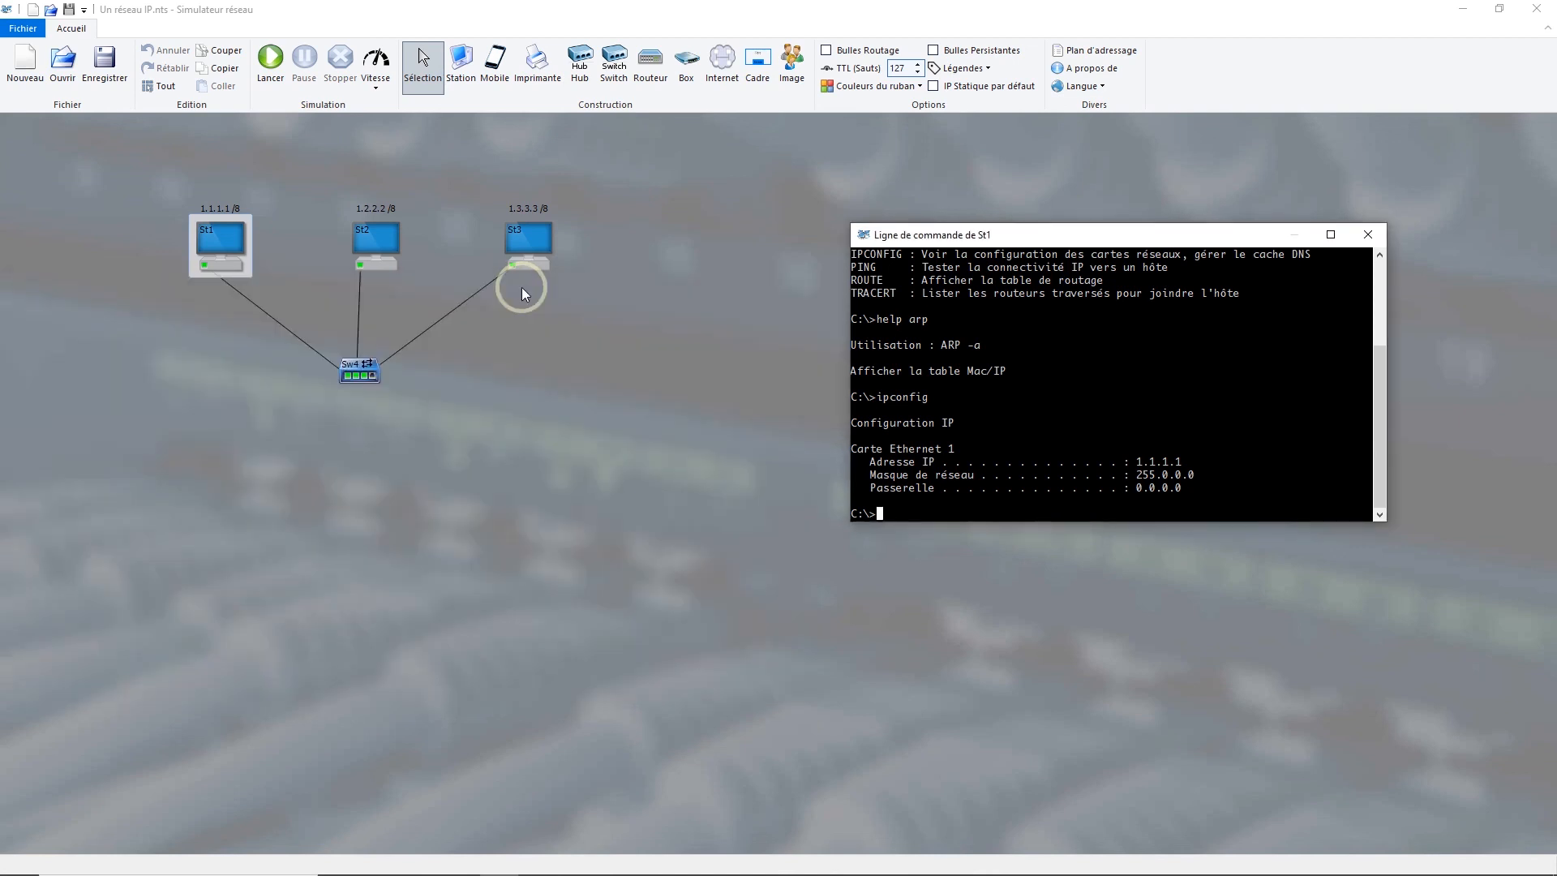
pyautogui.write('exit')
pyautogui.press('Return')
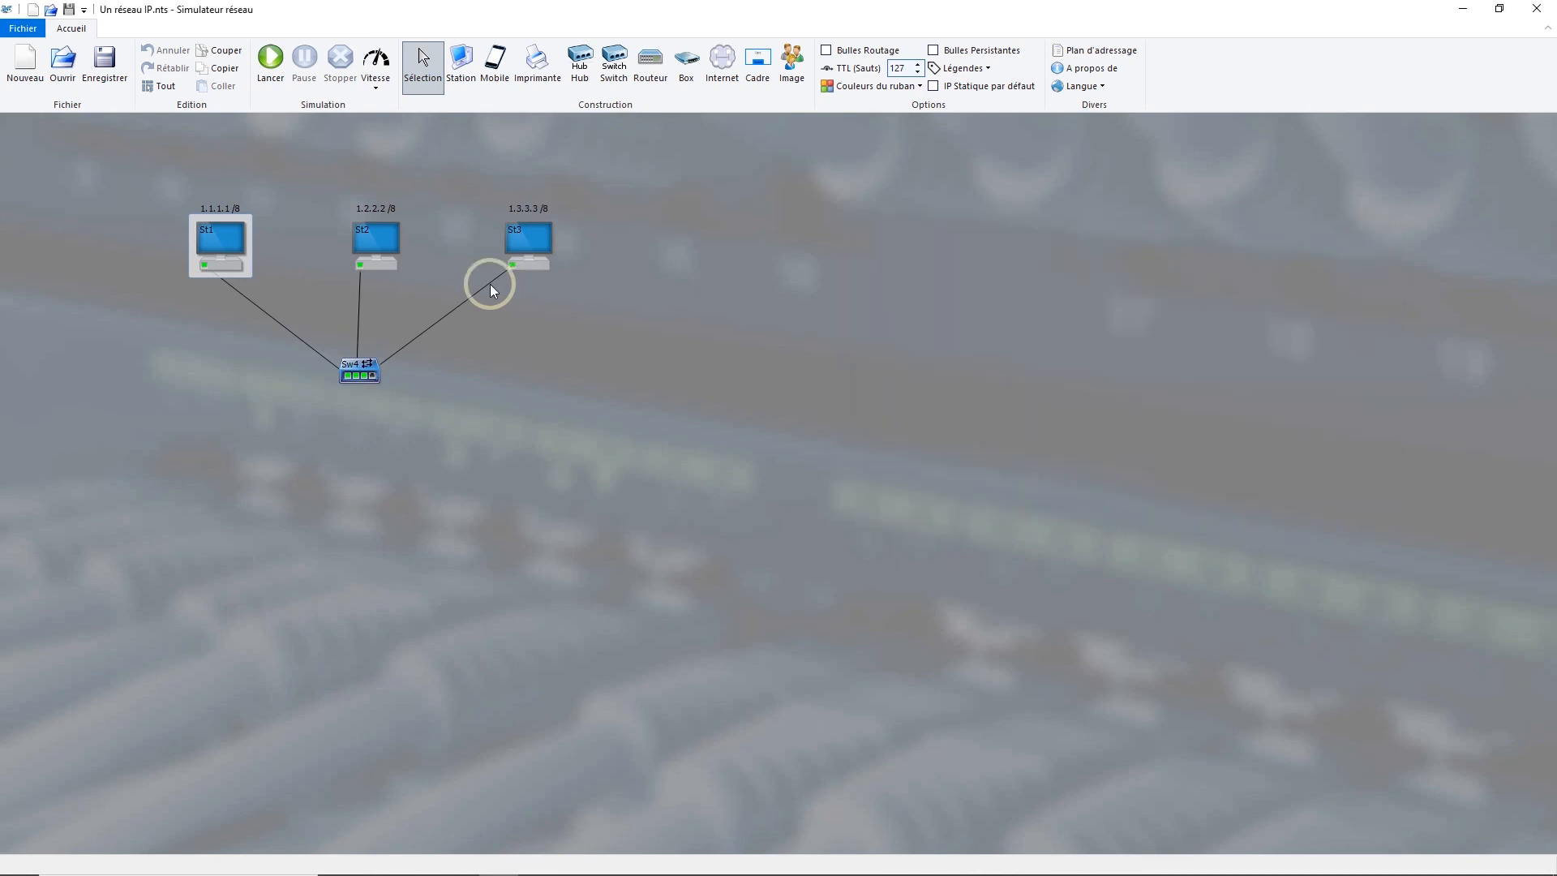